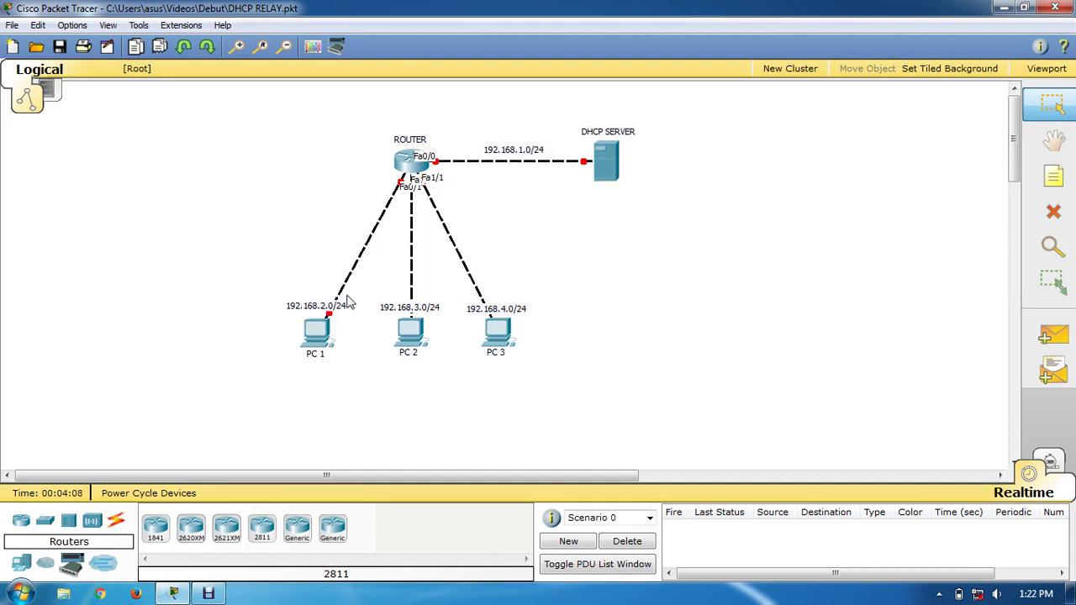
pyautogui.moveTo(423, 337)
pyautogui.moveTo(437, 185)
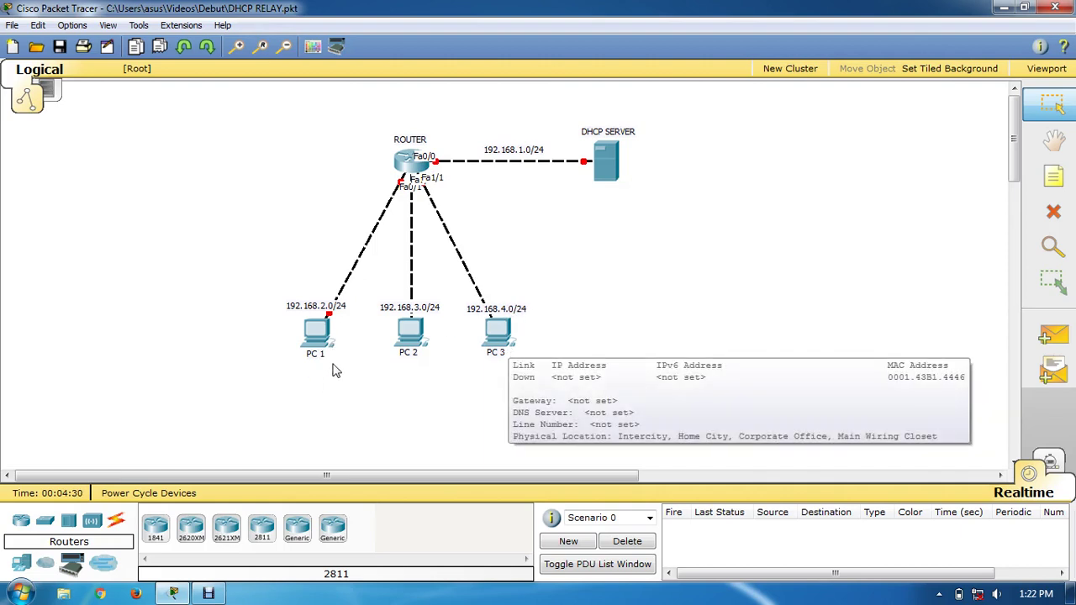
pyautogui.moveTo(316, 353)
pyautogui.moveTo(245, 300); pyautogui.dragTo(564, 375)
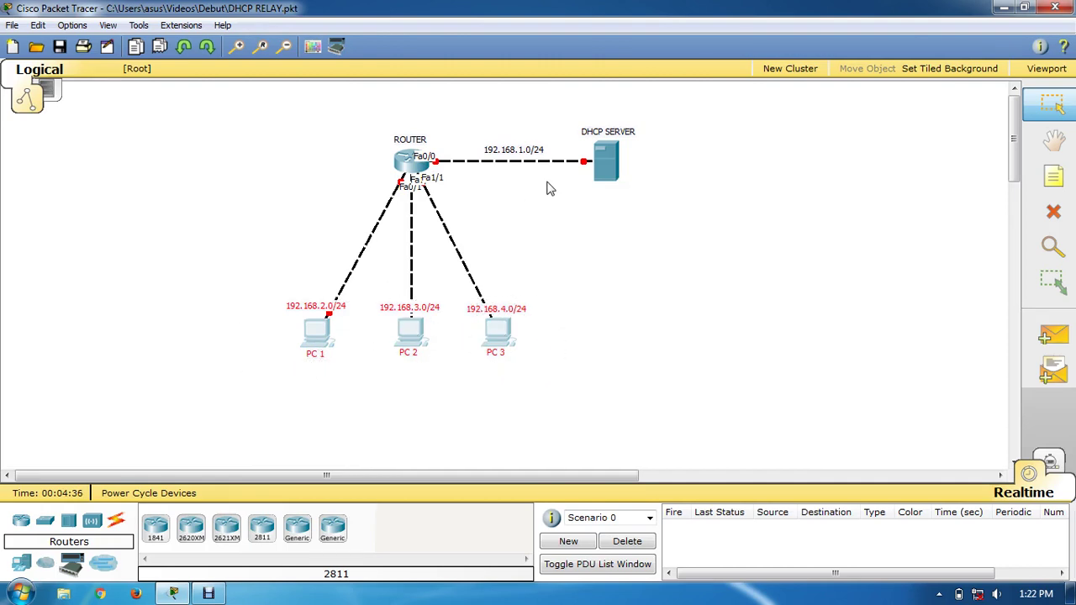
pyautogui.moveTo(609, 163); pyautogui.dragTo(613, 206)
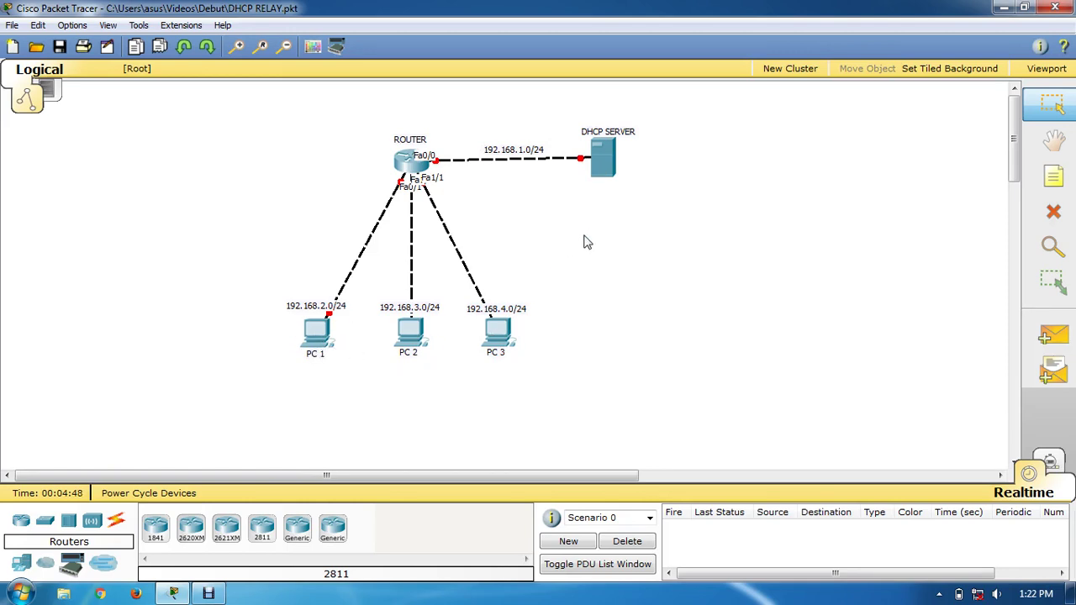
pyautogui.moveTo(591, 195)
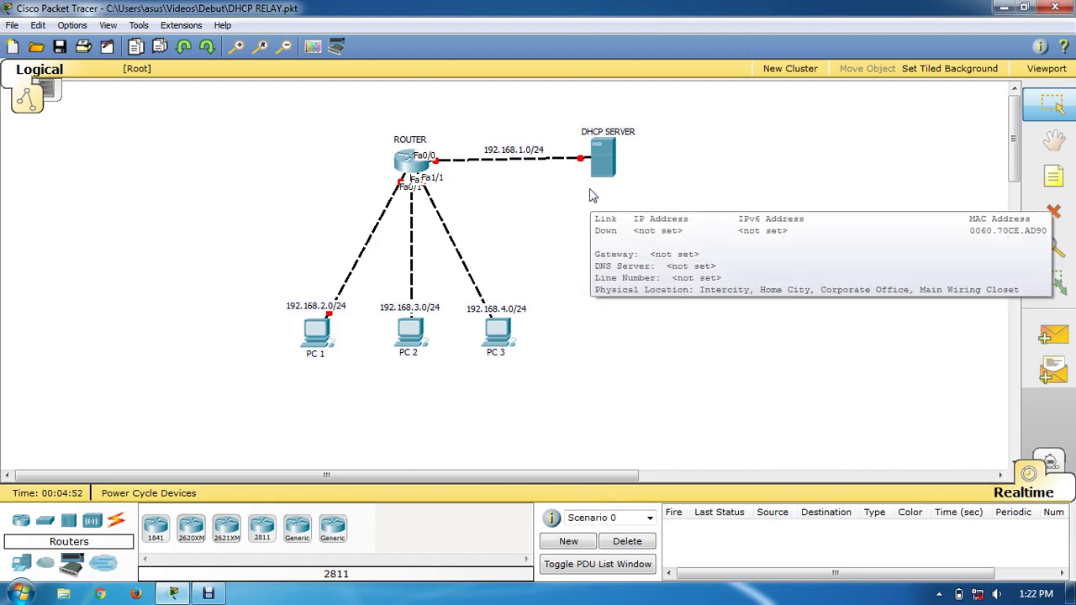
# Give the DHCP server the static IP address 192.168.1.2, subnet mask 255.255.255.0 and default gateway 192.168.1.1.
pyautogui.click(602, 159)
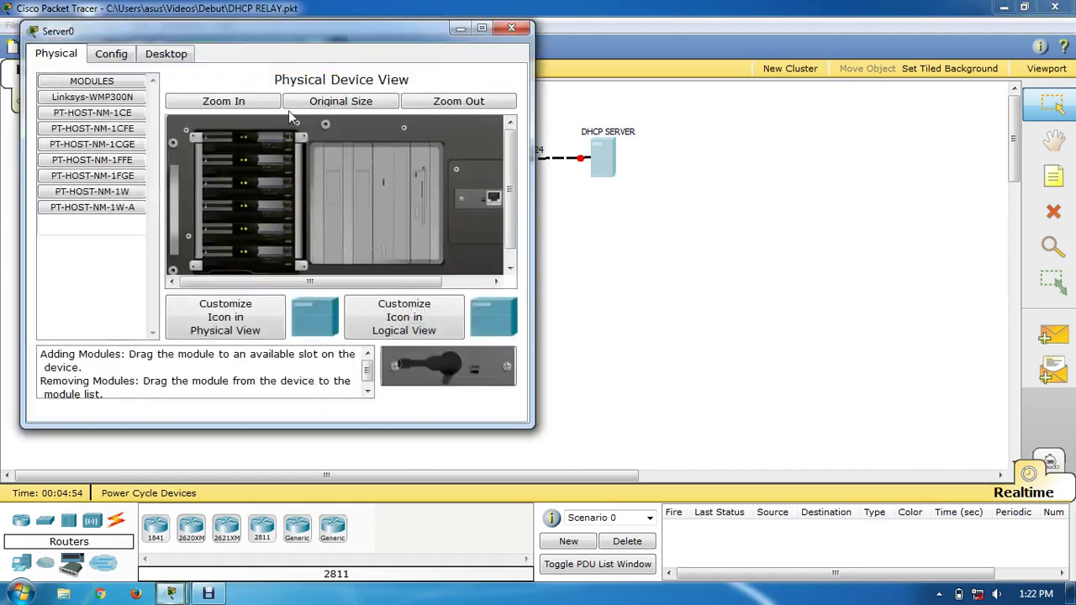
pyautogui.click(167, 54)
pyautogui.click(80, 135)
pyautogui.click(228, 175)
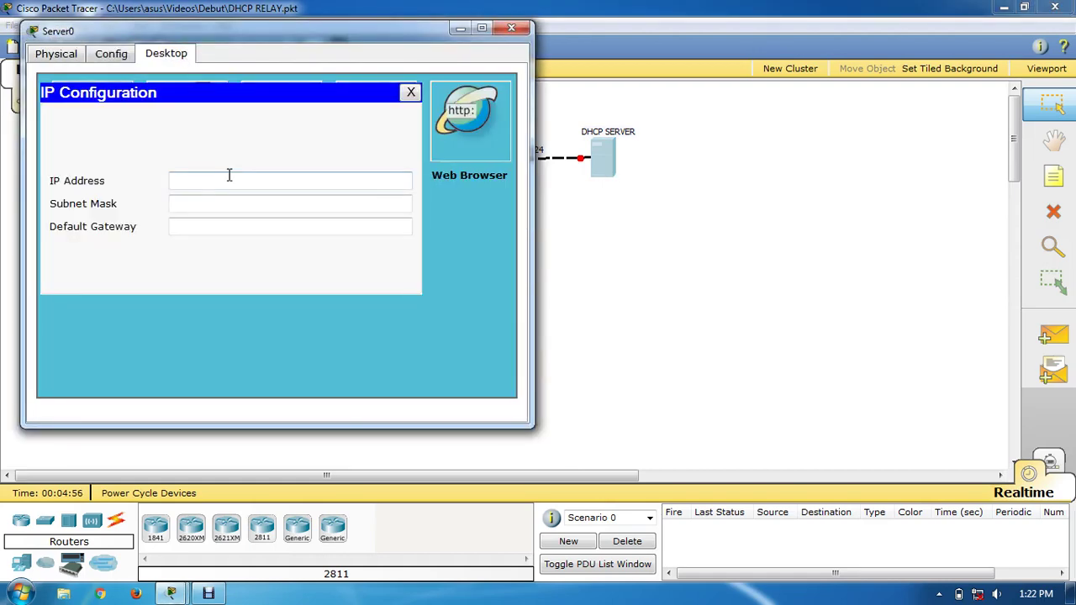
pyautogui.moveTo(325, 36); pyautogui.dragTo(610, 187)
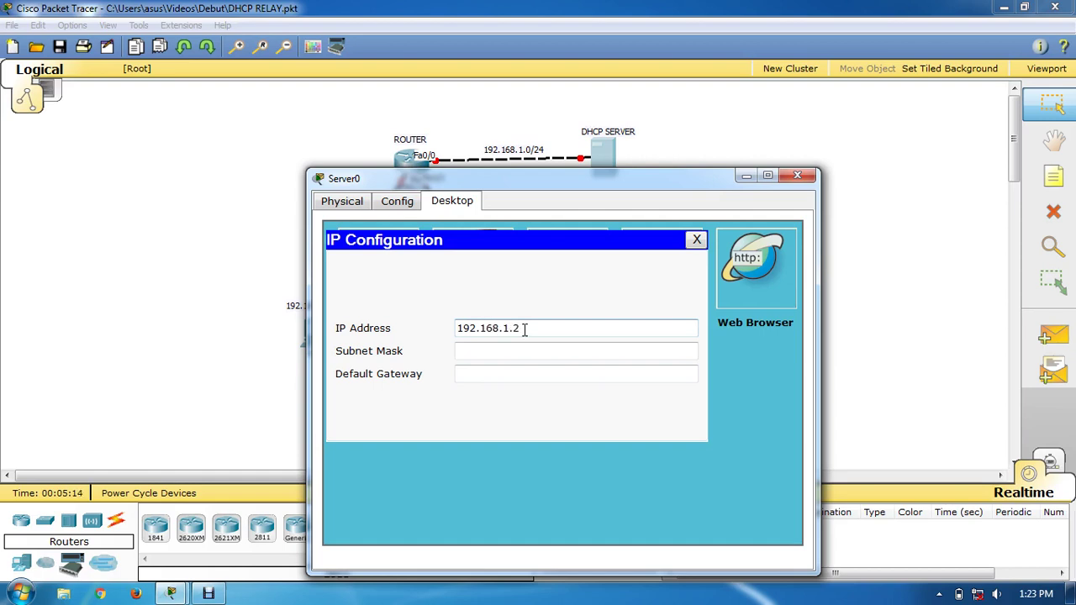
pyautogui.click(523, 353)
pyautogui.click(518, 379)
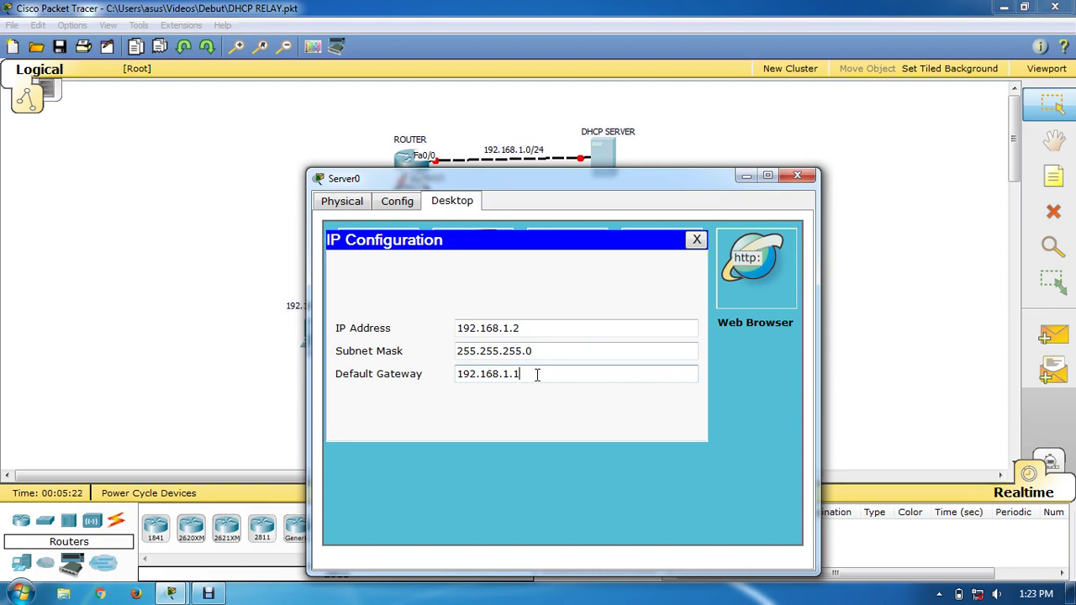
pyautogui.moveTo(537, 374); pyautogui.dragTo(446, 375)
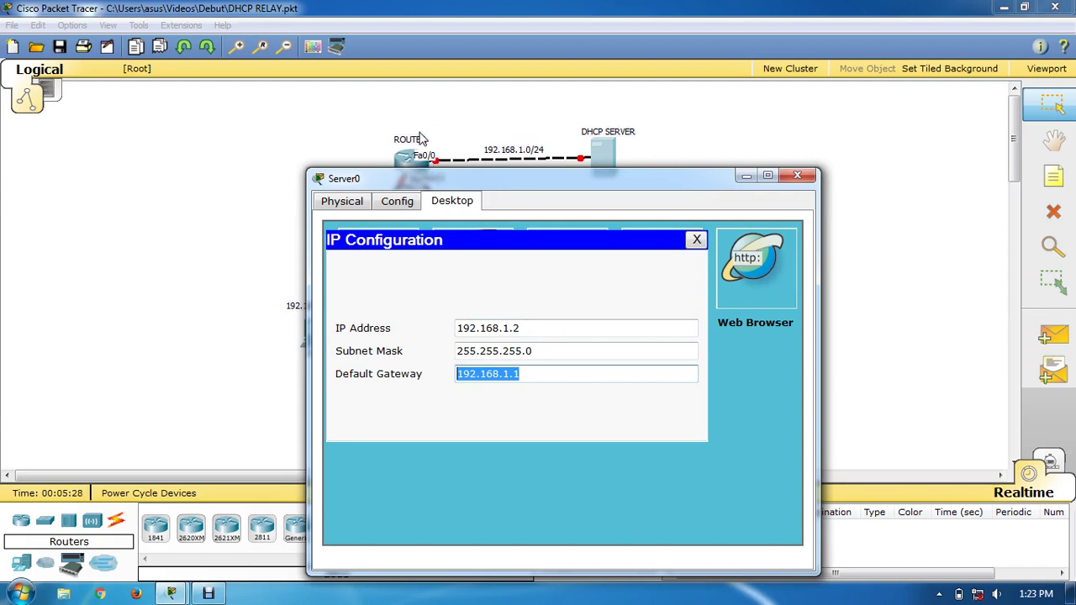
pyautogui.click(696, 241)
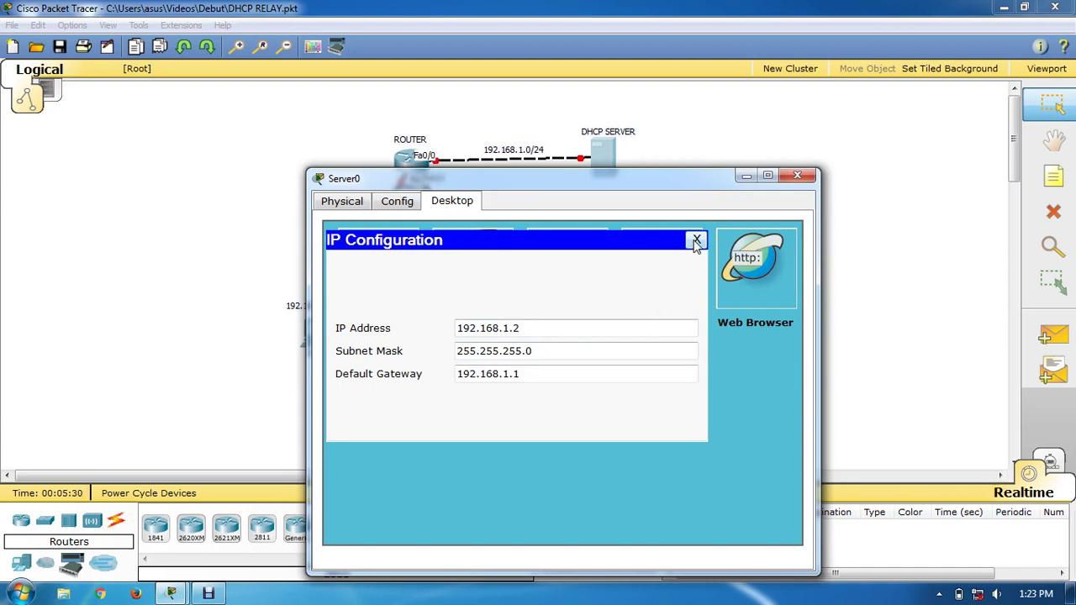
# Open the server's DHCP service settings and enter PC1 as the pool name.
pyautogui.click(400, 202)
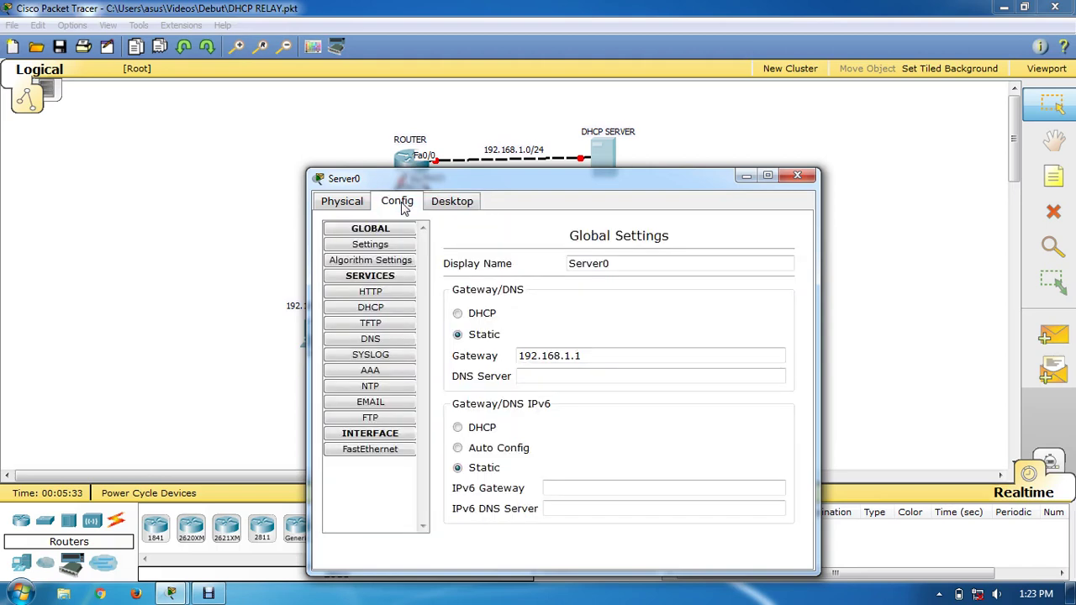
pyautogui.click(383, 310)
pyautogui.moveTo(609, 294); pyautogui.dragTo(529, 295)
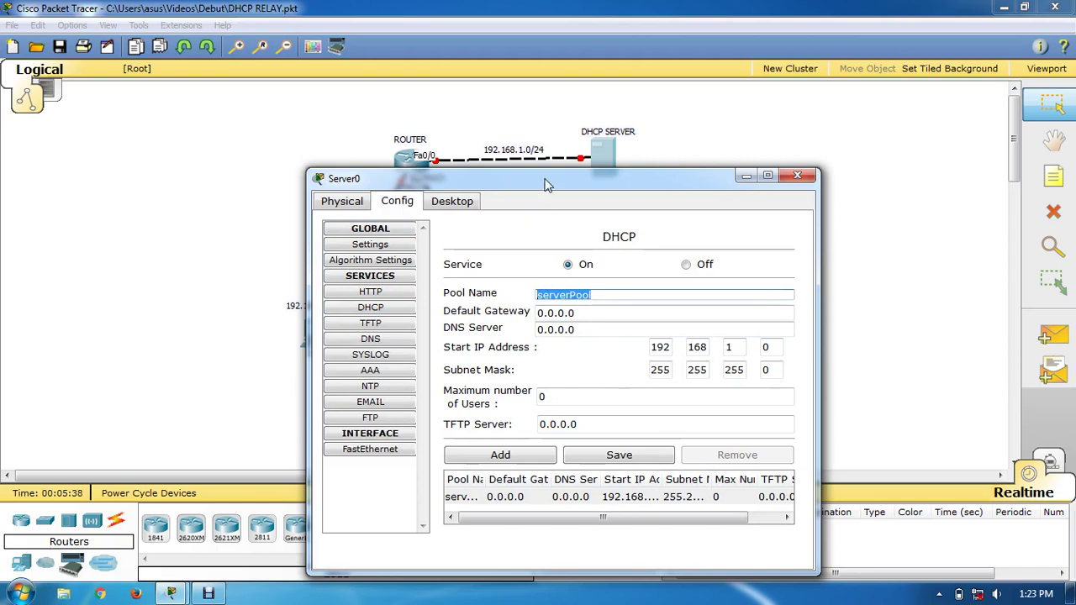
pyautogui.moveTo(545, 184); pyautogui.dragTo(705, 105)
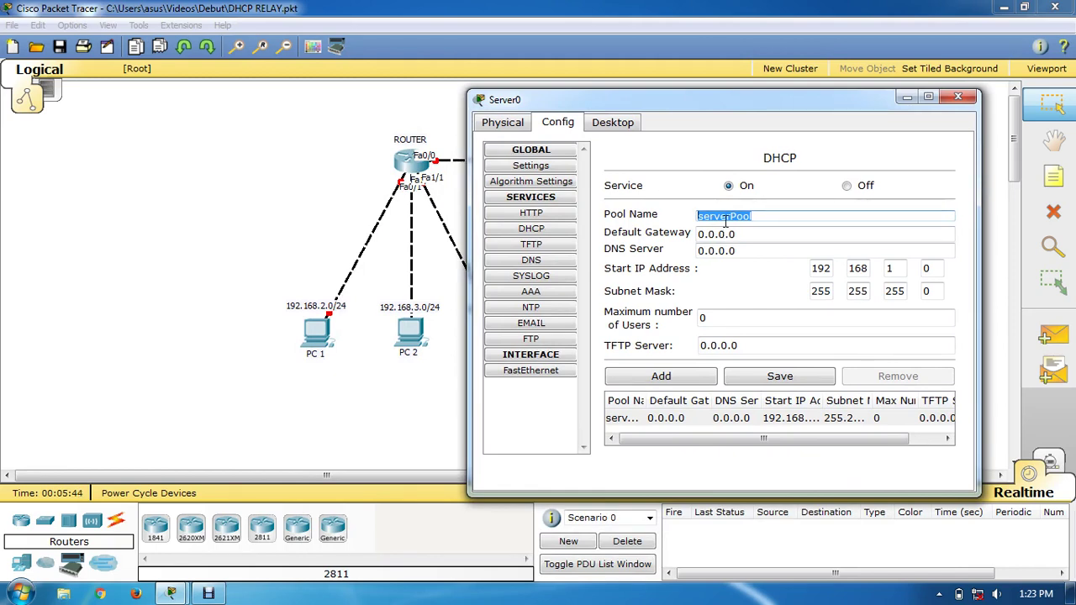
pyautogui.write('p')
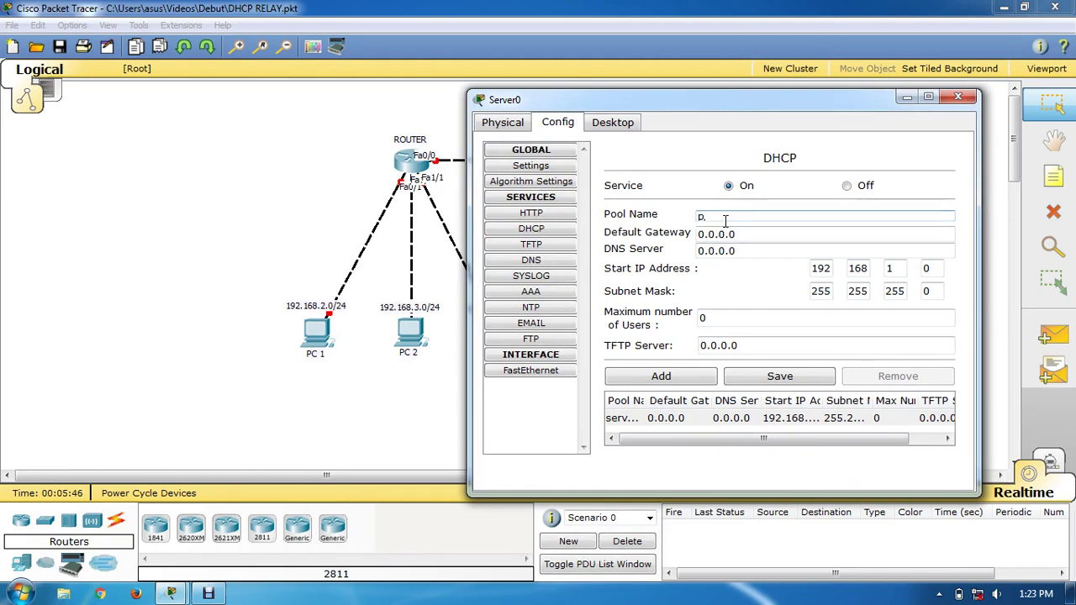
pyautogui.write('PC1')
# Set the PC1 pool's default gateway to 192.168.2.1 and its DNS server to 192.168.1.2.
pyautogui.moveTo(758, 234); pyautogui.dragTo(696, 235)
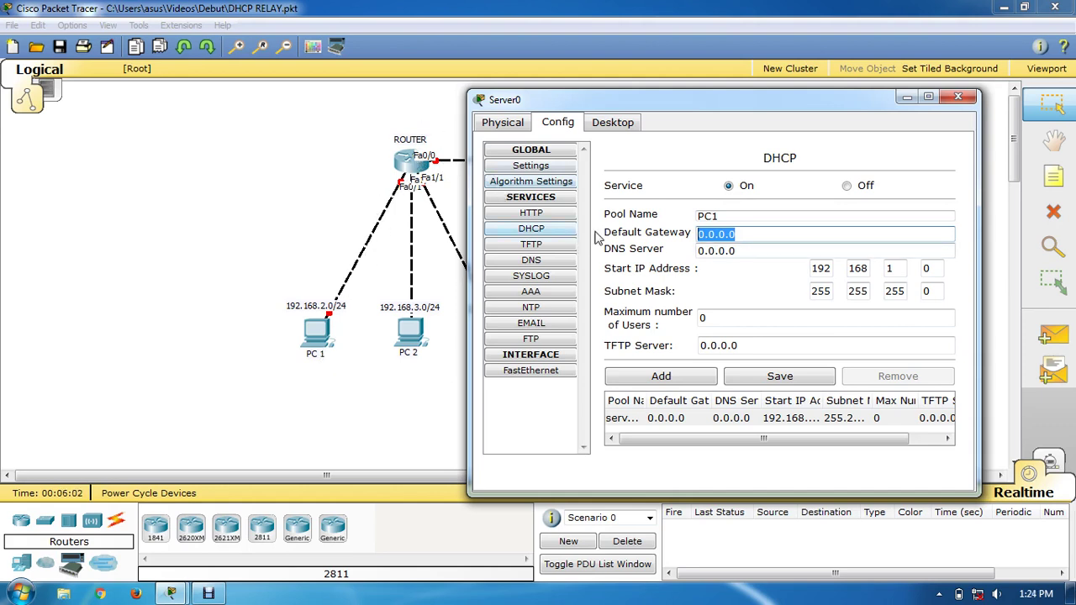
pyautogui.write('192.168.2.1')
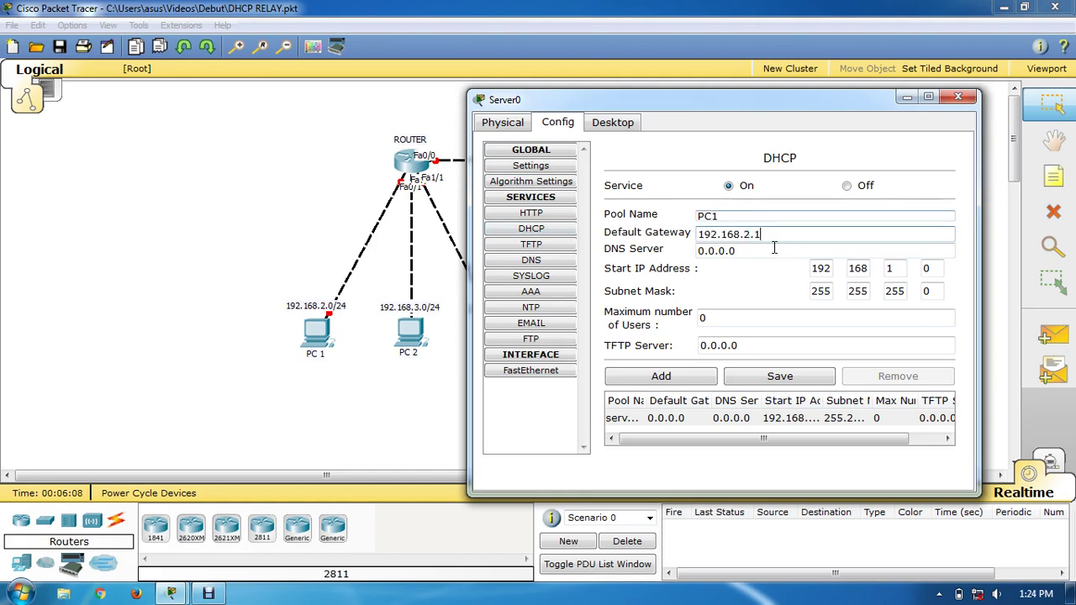
pyautogui.moveTo(766, 235); pyautogui.dragTo(696, 235)
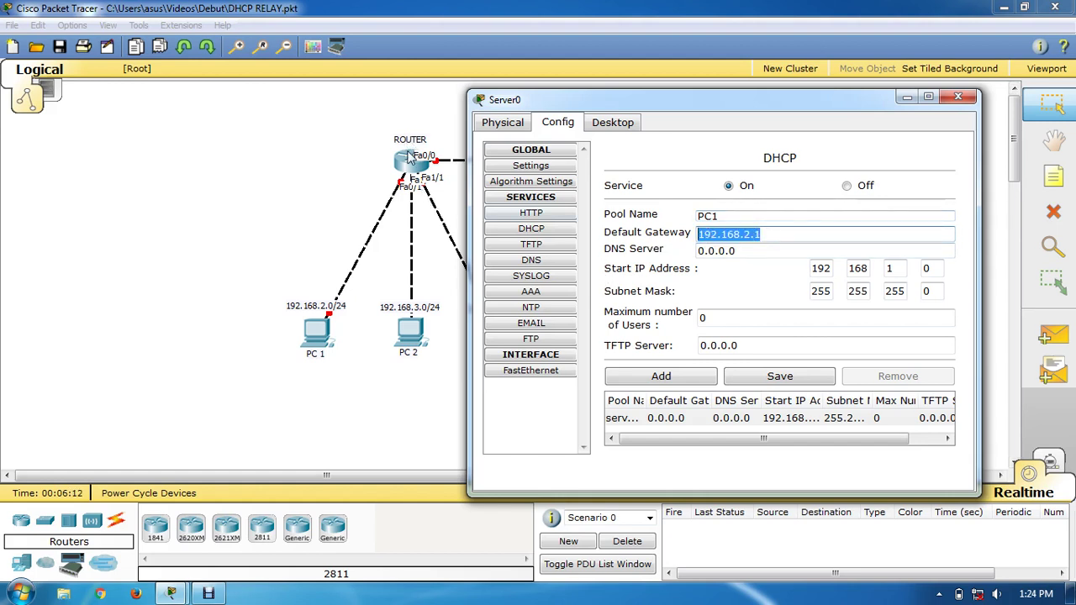
pyautogui.click(746, 250)
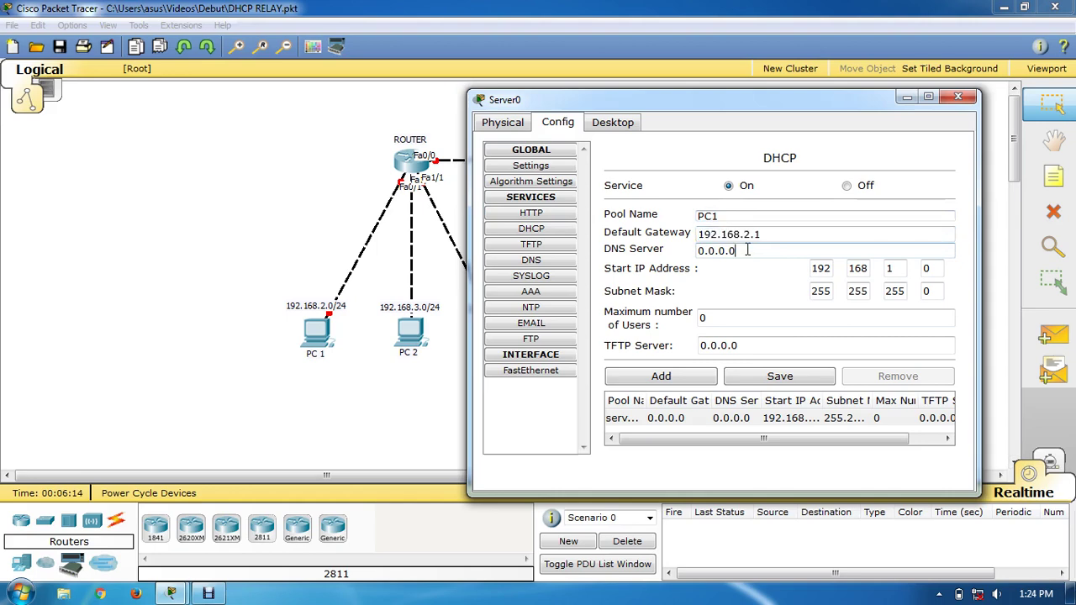
pyautogui.moveTo(746, 250); pyautogui.dragTo(696, 250)
pyautogui.moveTo(702, 101); pyautogui.dragTo(667, 179)
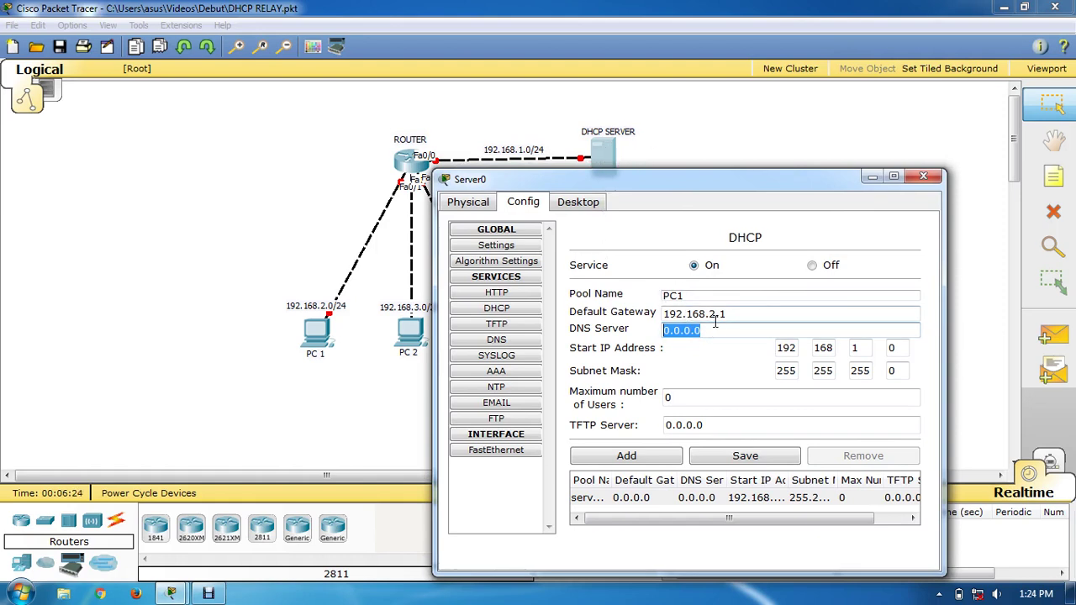
pyautogui.write('192.168.1.2')
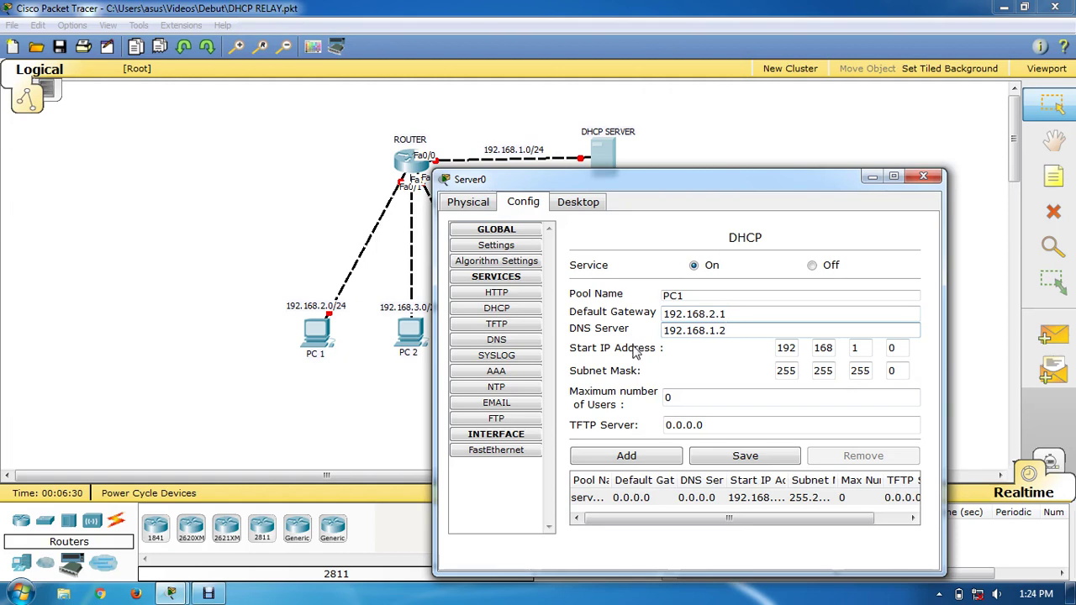
# Set the PC1 pool's start IP address to 192.168.2.2 and maximum users to 254, and add the pool to the server's list.
pyautogui.doubleClick(778, 349)
pyautogui.doubleClick(823, 349)
pyautogui.doubleClick(857, 349)
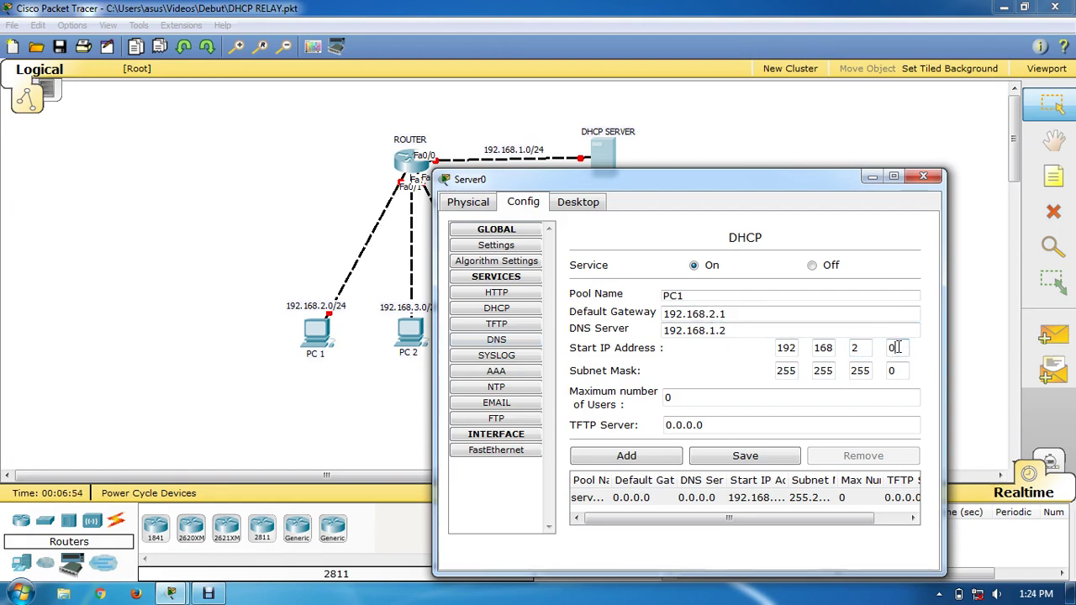
pyautogui.moveTo(897, 348); pyautogui.dragTo(886, 348)
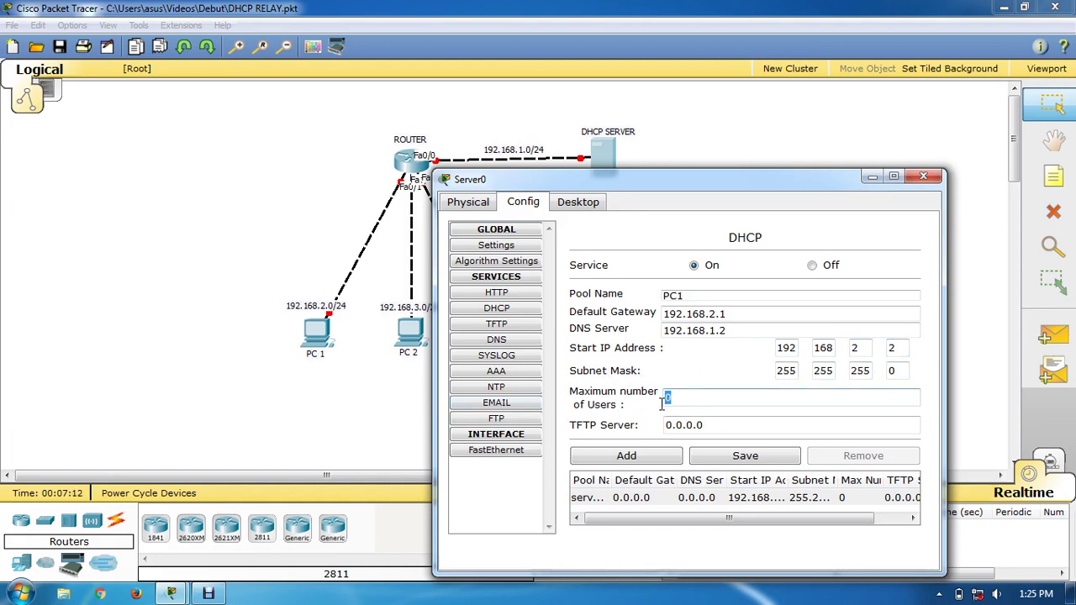
pyautogui.moveTo(670, 398); pyautogui.dragTo(612, 410)
pyautogui.write('254')
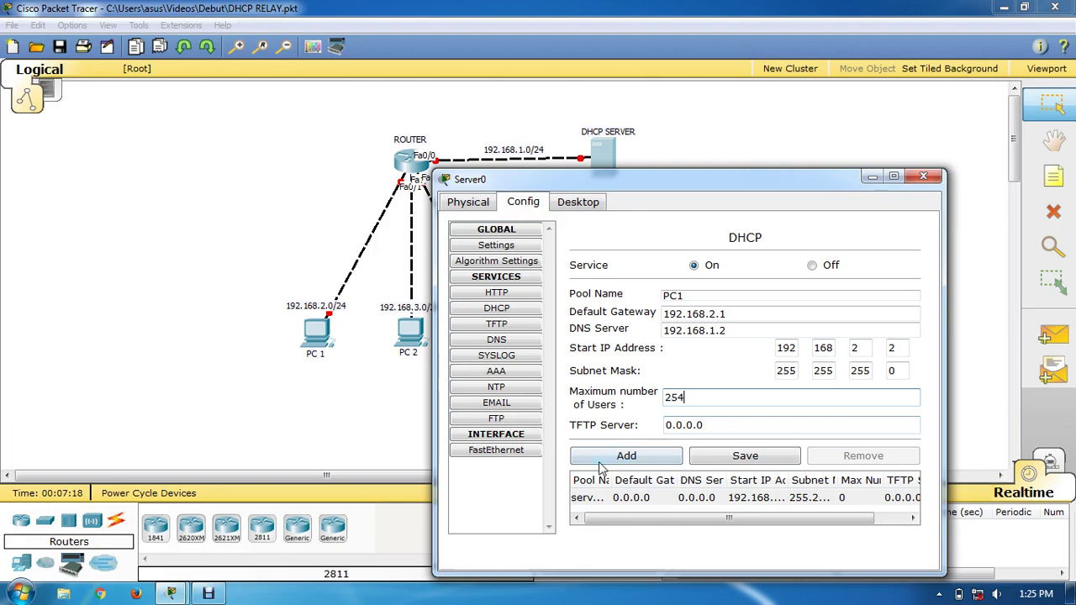
pyautogui.click(641, 458)
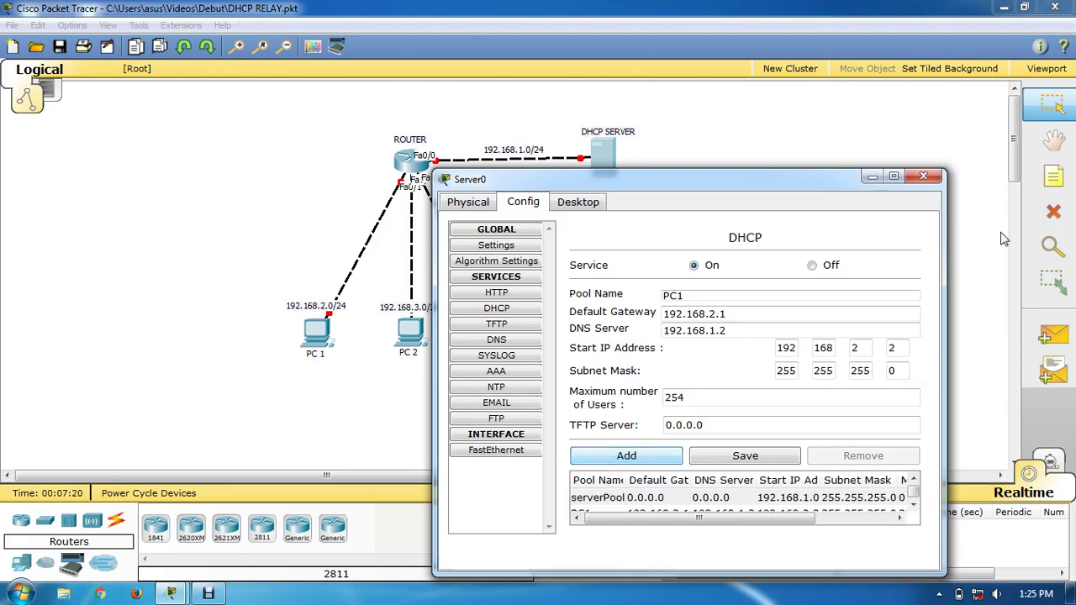
pyautogui.click(894, 176)
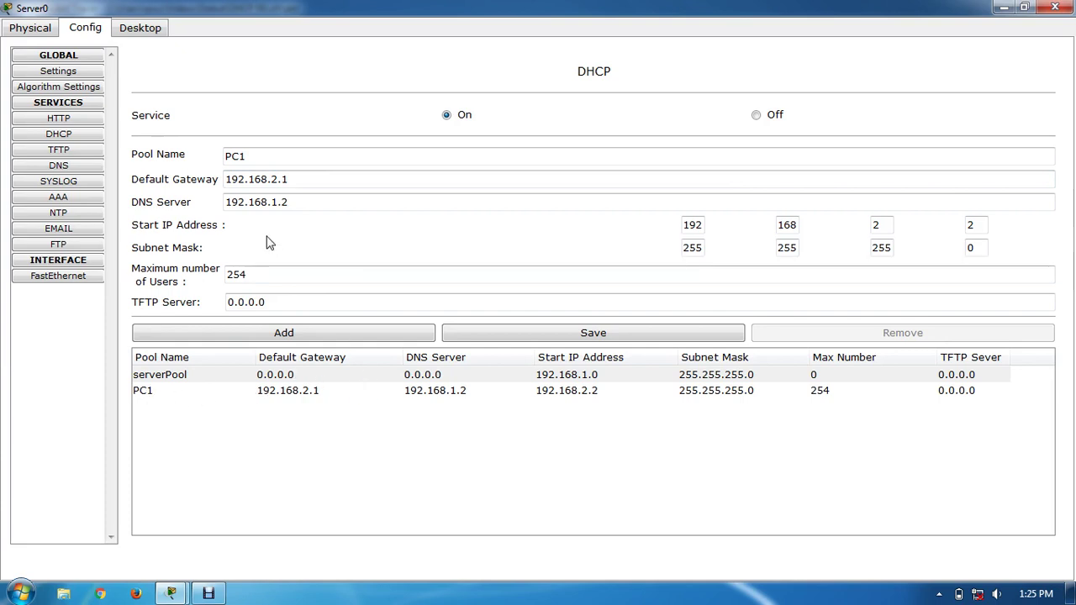
pyautogui.click(1024, 9)
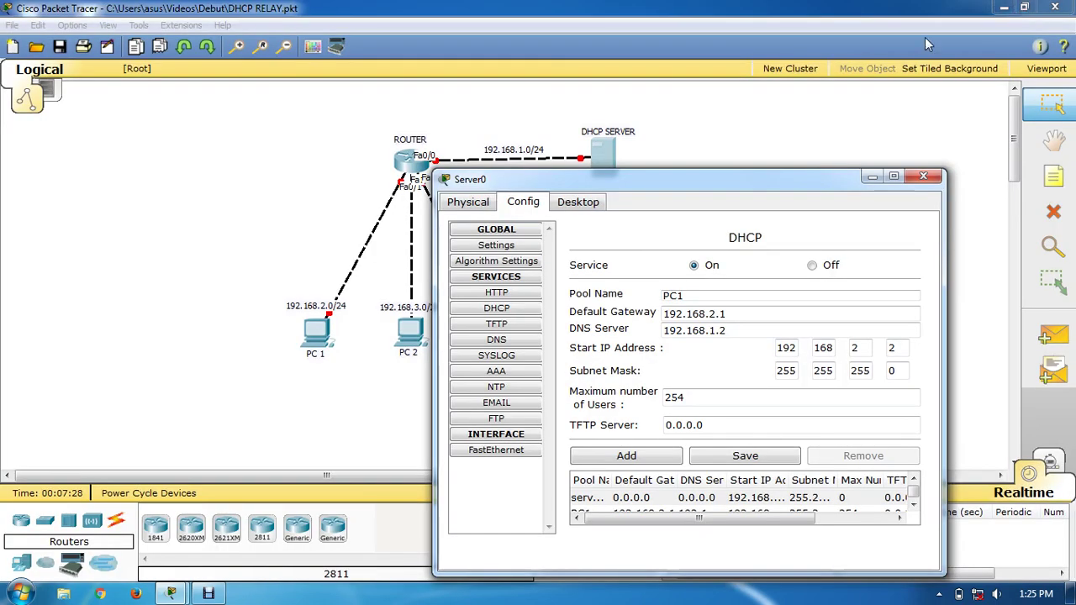
# Enter PC2 as the name for a second DHCP pool and set its default gateway to 192.168.3.1.
pyautogui.moveTo(728, 187); pyautogui.dragTo(785, 91)
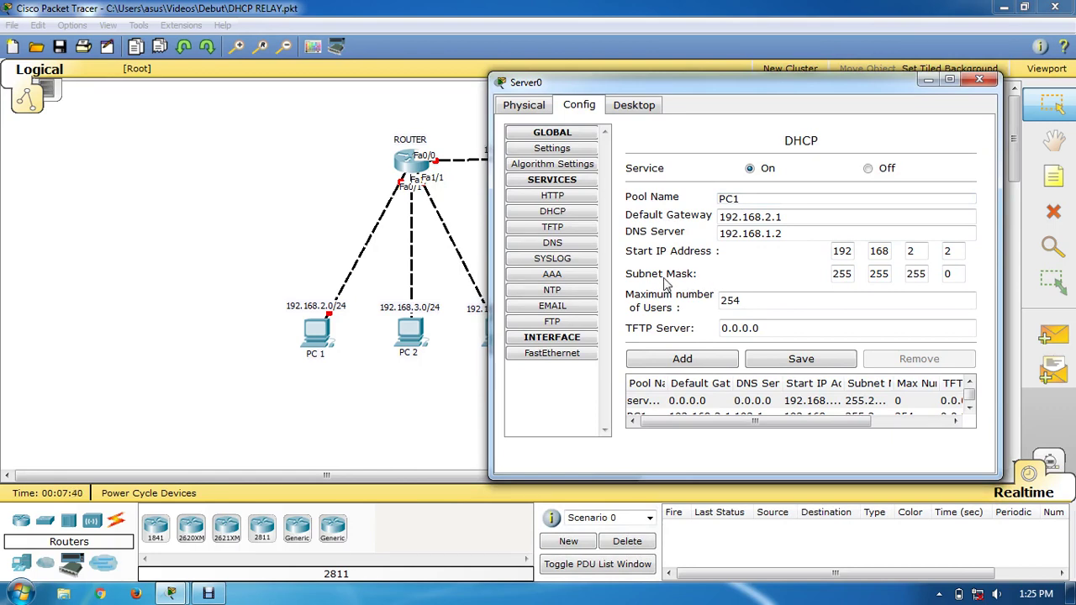
pyautogui.click(753, 199)
pyautogui.write(',')
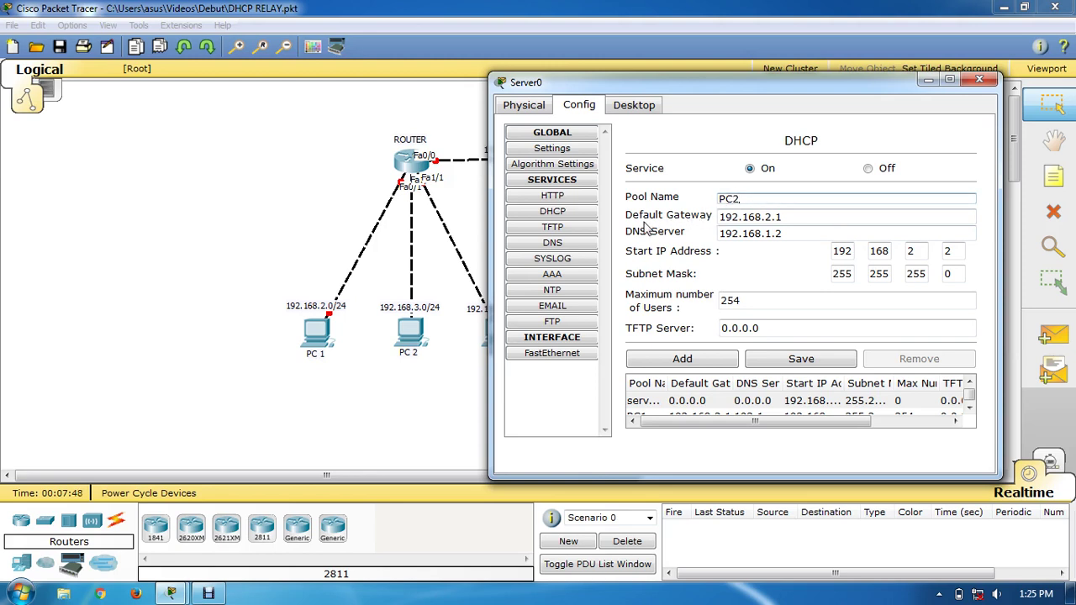
pyautogui.press('BackSpace')
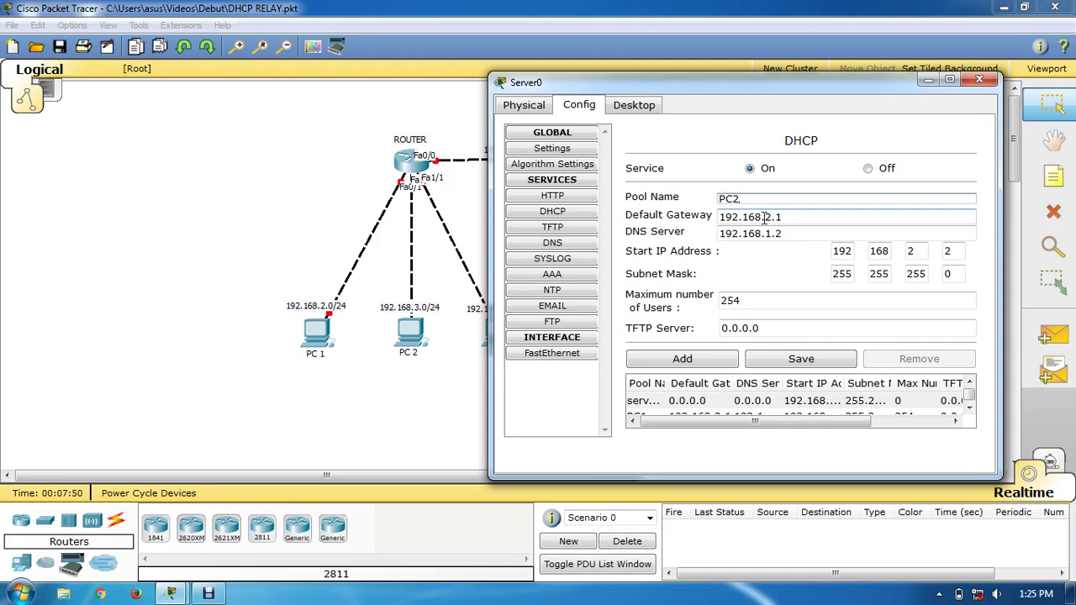
pyautogui.press('BackSpace')
pyautogui.click(774, 217)
pyautogui.write('3.1')
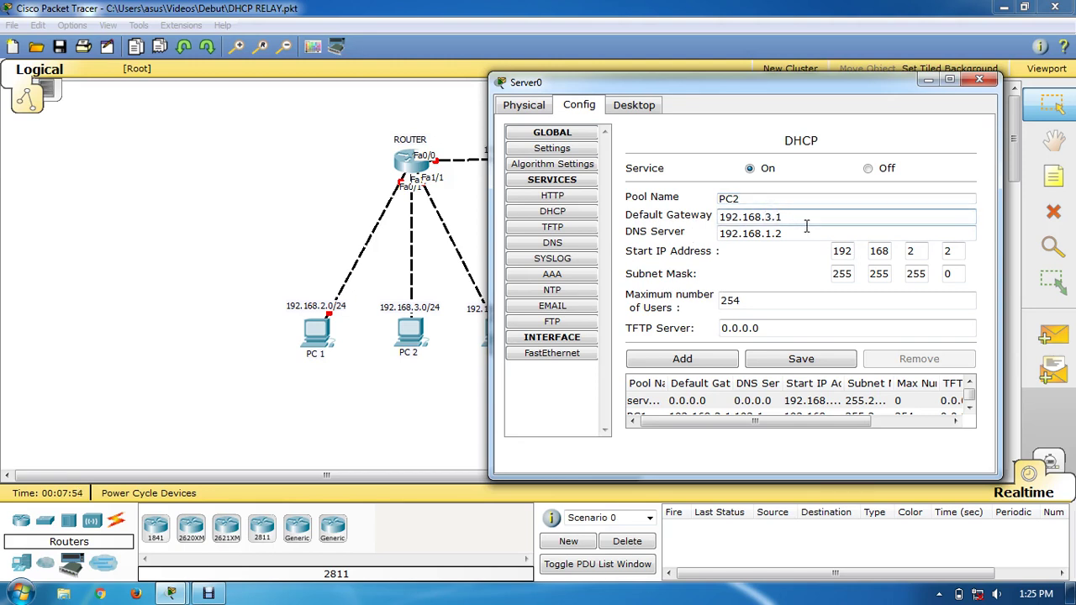
# Set the PC2 pool's start IP address to 192.168.3.2.
pyautogui.moveTo(816, 213); pyautogui.dragTo(721, 221)
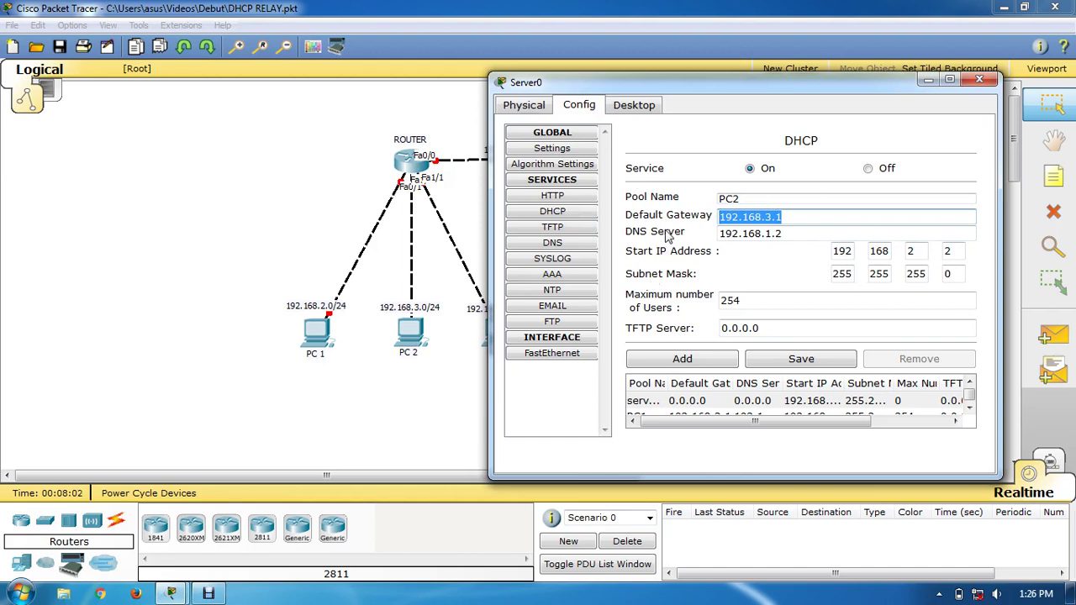
pyautogui.click(713, 242)
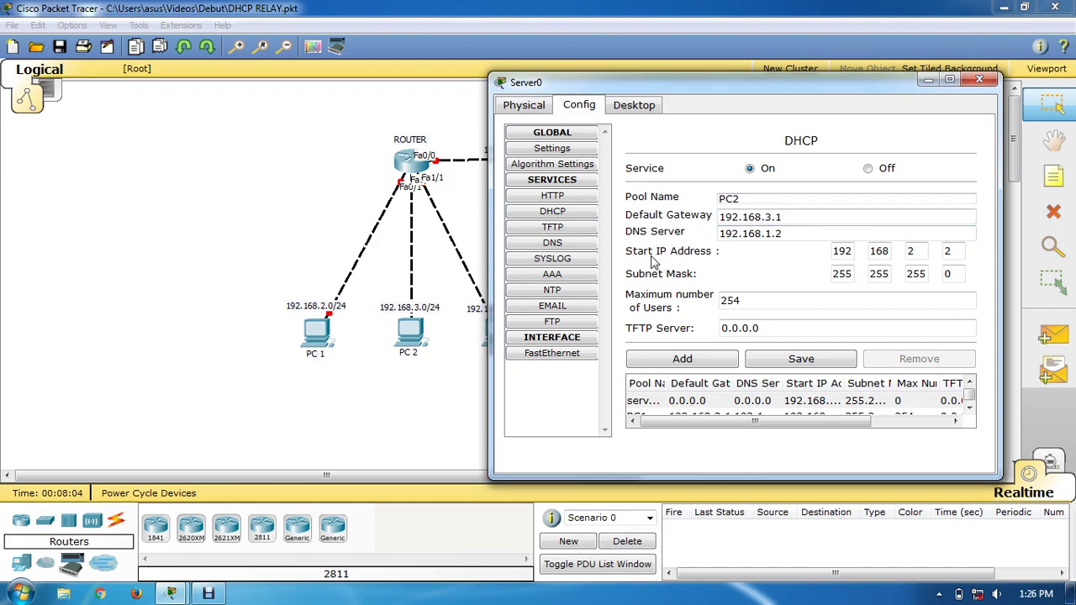
pyautogui.doubleClick(911, 250)
pyautogui.write('3')
pyautogui.click(715, 274)
pyautogui.moveTo(833, 275); pyautogui.dragTo(847, 277)
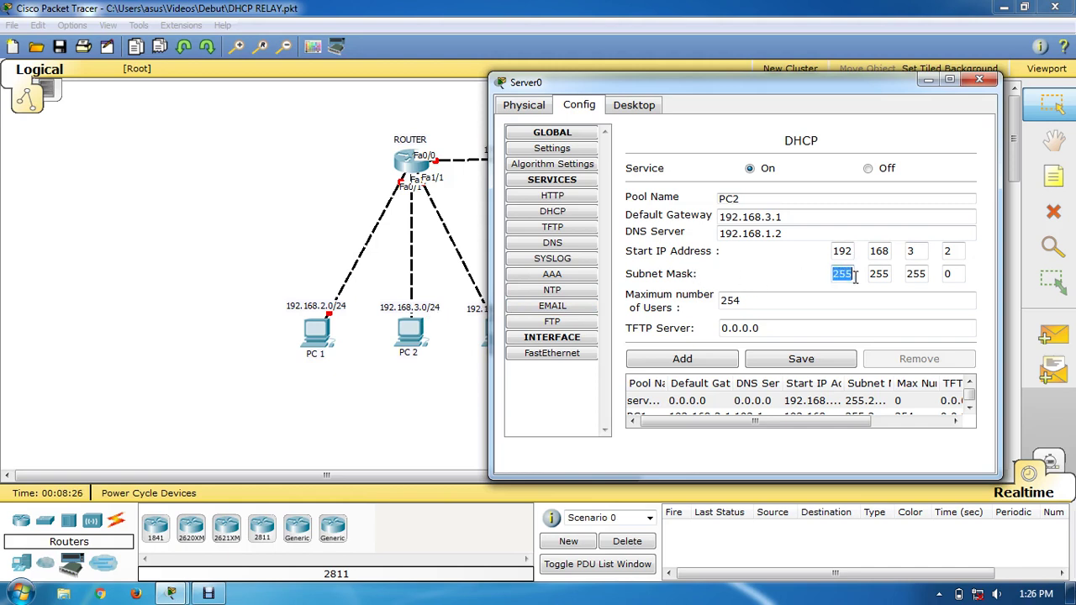
pyautogui.doubleClick(874, 274)
pyautogui.doubleClick(914, 274)
pyautogui.doubleClick(948, 274)
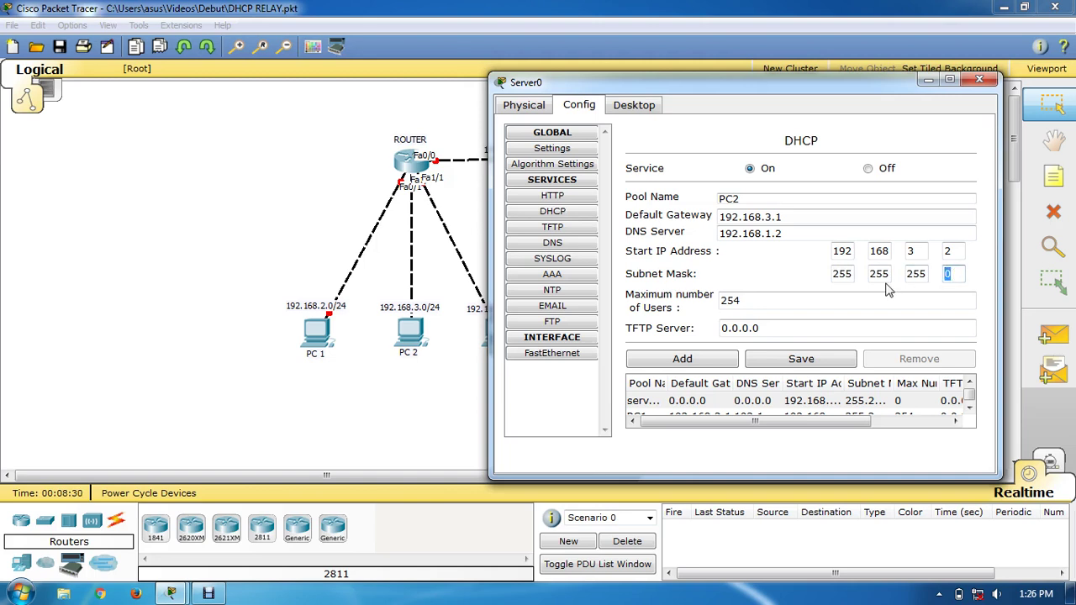
pyautogui.click(743, 291)
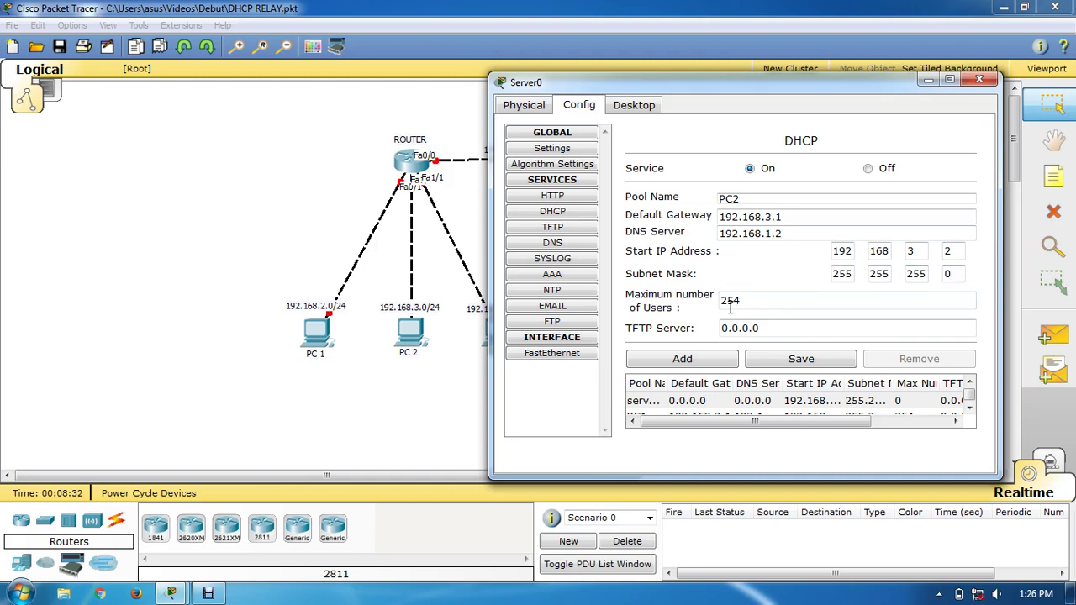
# Add the PC2 pool to the server's list and enter PC3 as the name for a third DHCP pool.
pyautogui.click(719, 367)
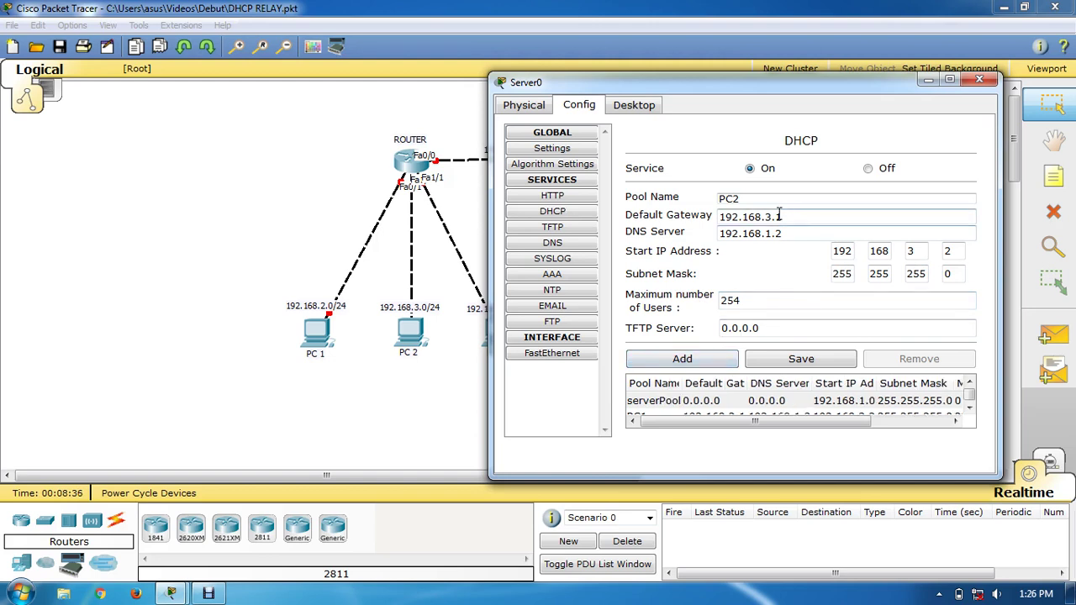
pyautogui.moveTo(750, 84); pyautogui.dragTo(799, 86)
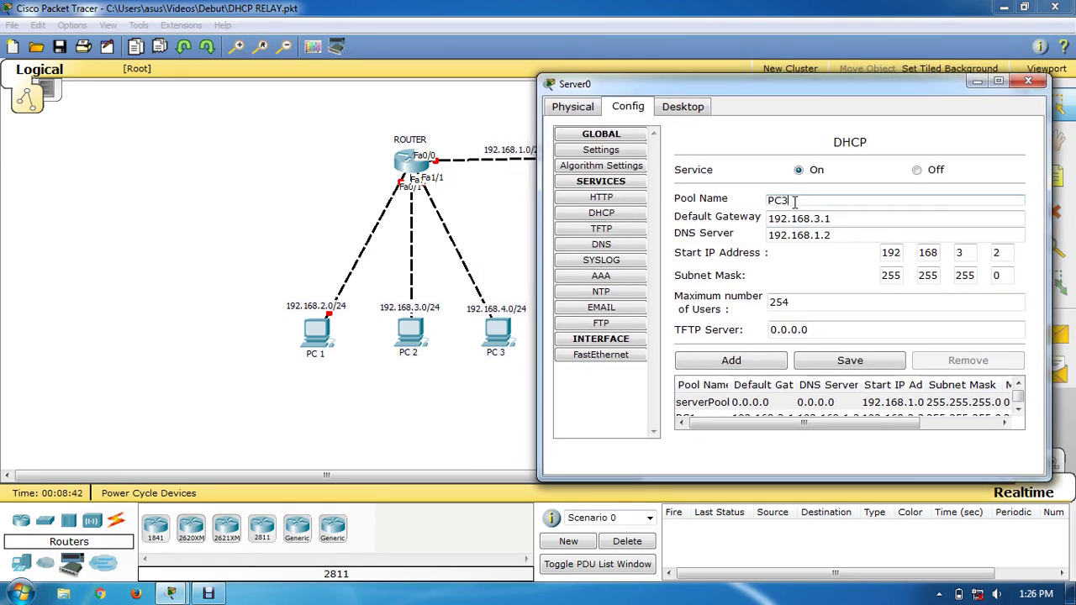
pyautogui.click(793, 201)
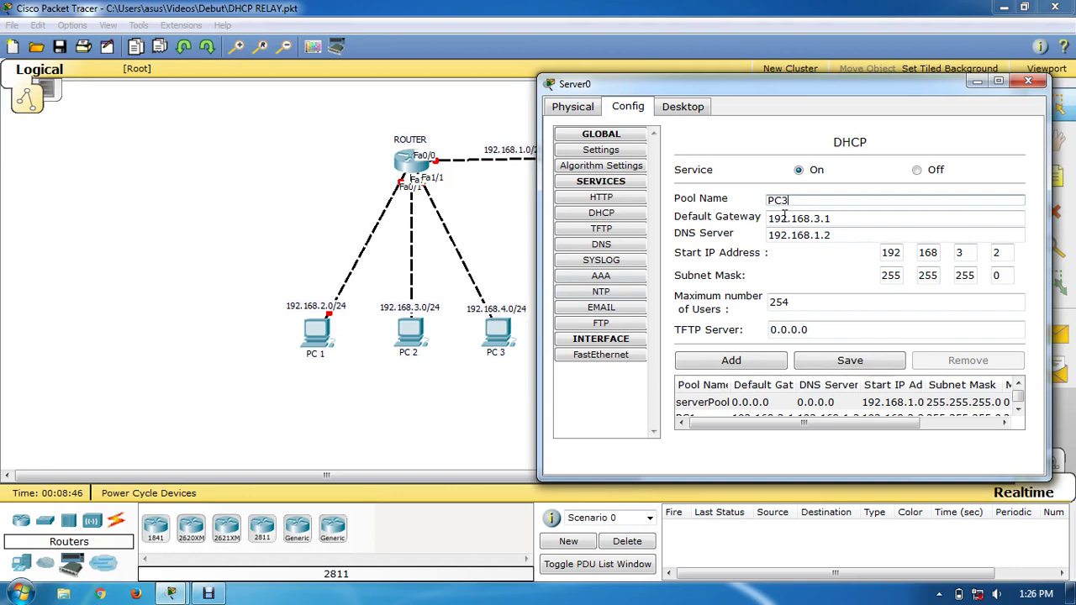
pyautogui.press('BackSpace')
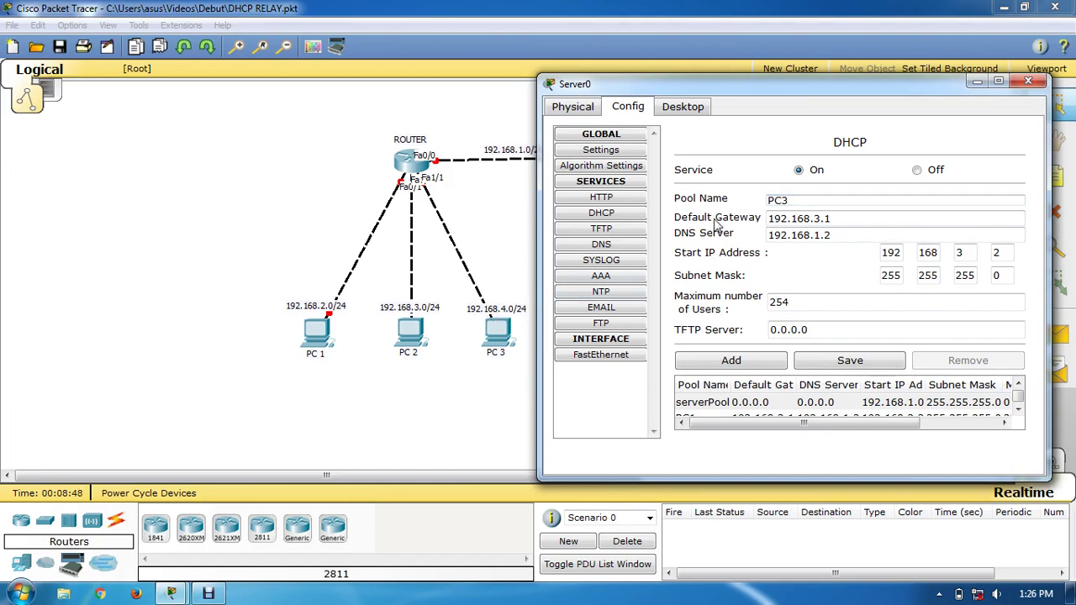
# Set the PC3 pool's default gateway to 192.168.4.1.
pyautogui.click(788, 221)
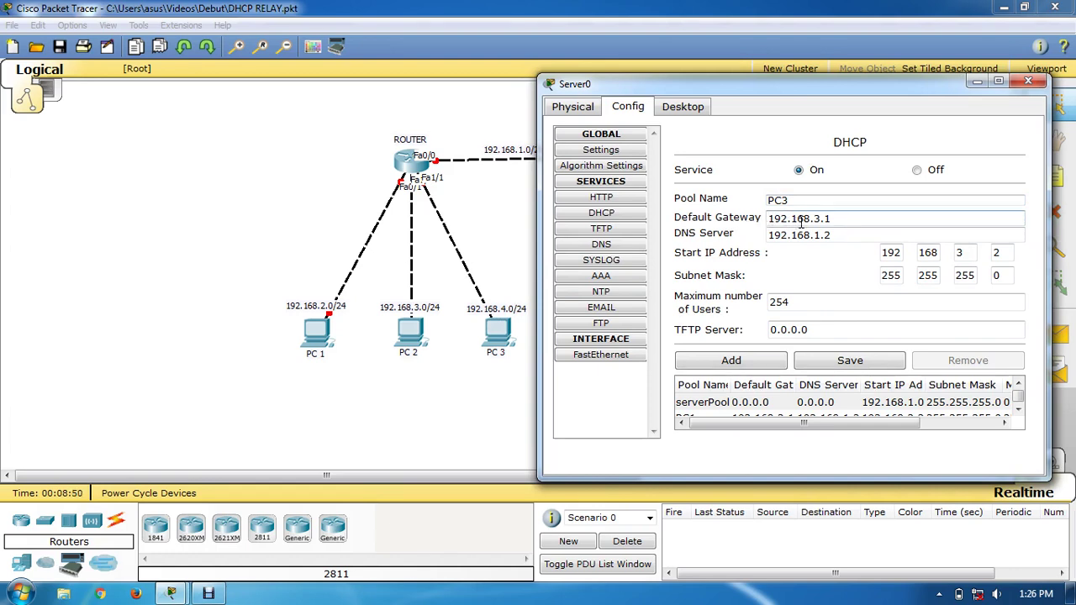
pyautogui.doubleClick(816, 218)
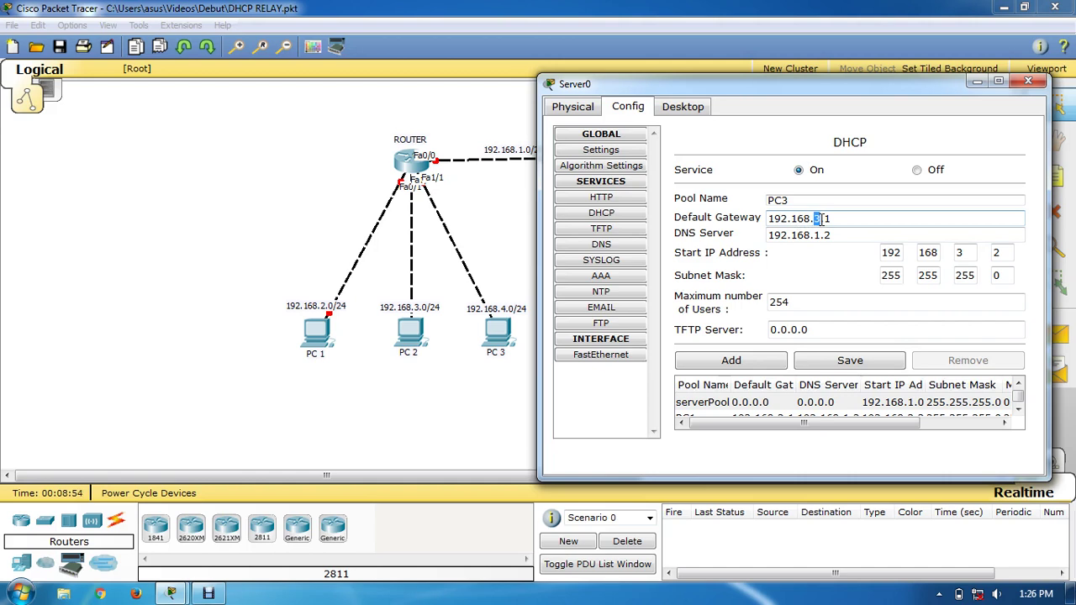
pyautogui.write('4')
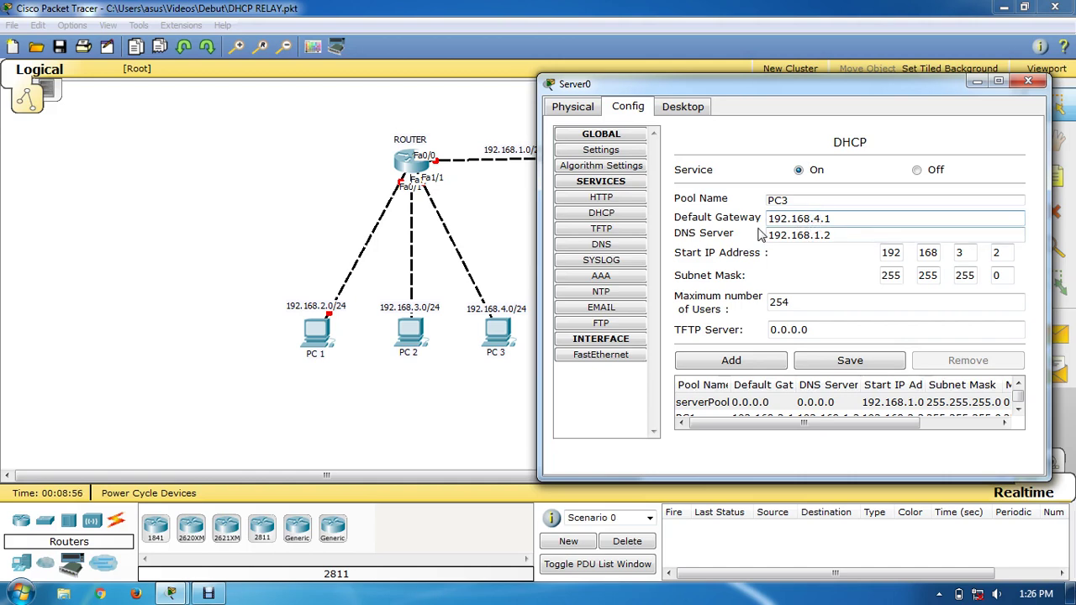
pyautogui.moveTo(769, 219); pyautogui.dragTo(837, 217)
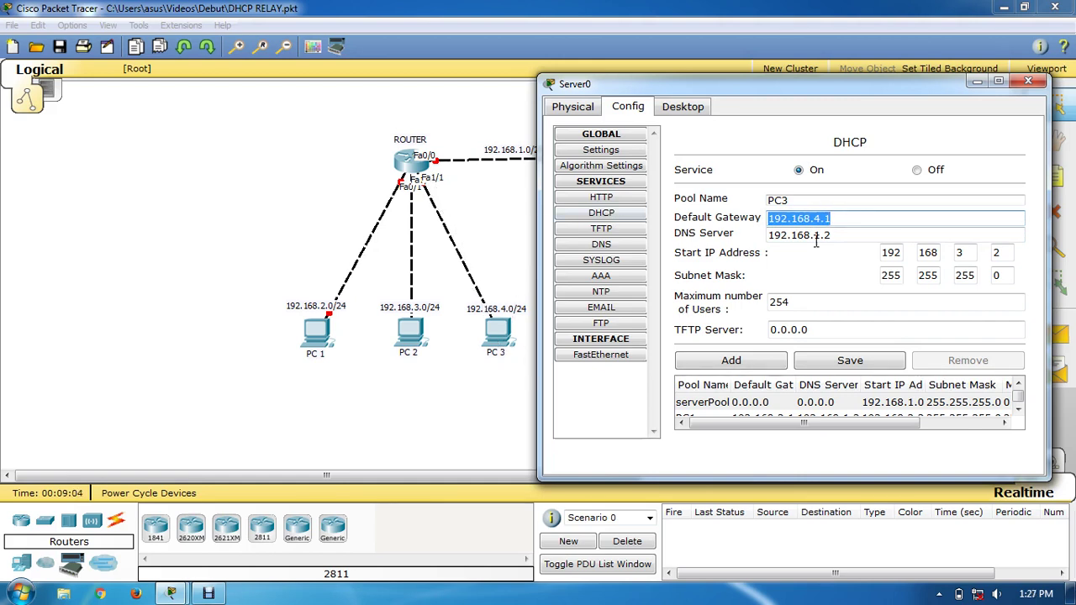
pyautogui.click(796, 258)
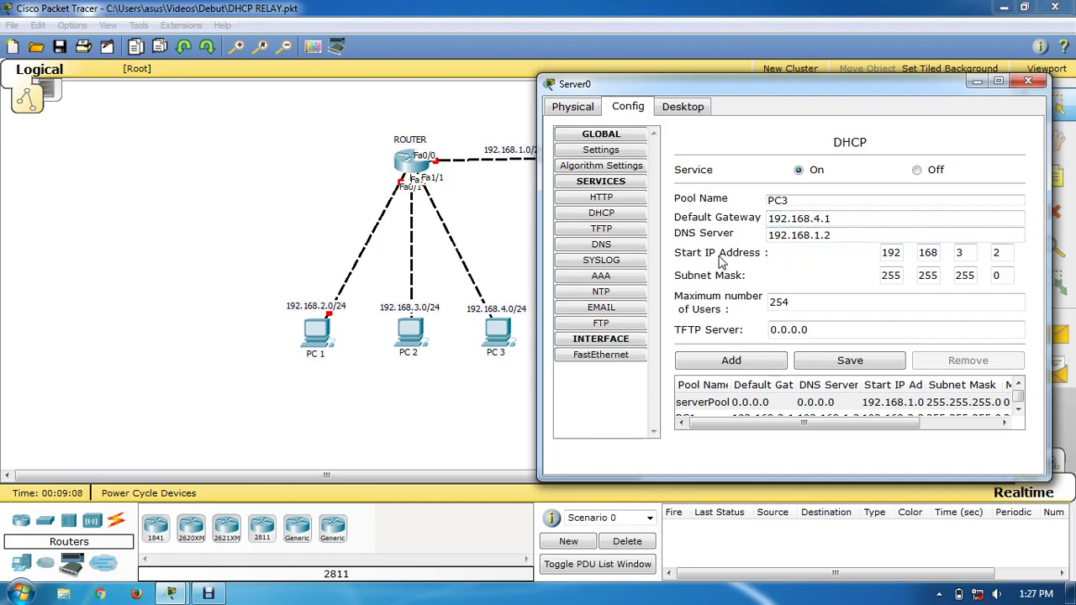
# Set the PC3 pool's start IP address to 192.168.4.2 and maximum users to 254, and add the pool to the server's list.
pyautogui.doubleClick(959, 253)
pyautogui.write('4')
pyautogui.doubleClick(961, 253)
pyautogui.write('4')
pyautogui.doubleClick(783, 304)
pyautogui.write('254')
pyautogui.click(730, 361)
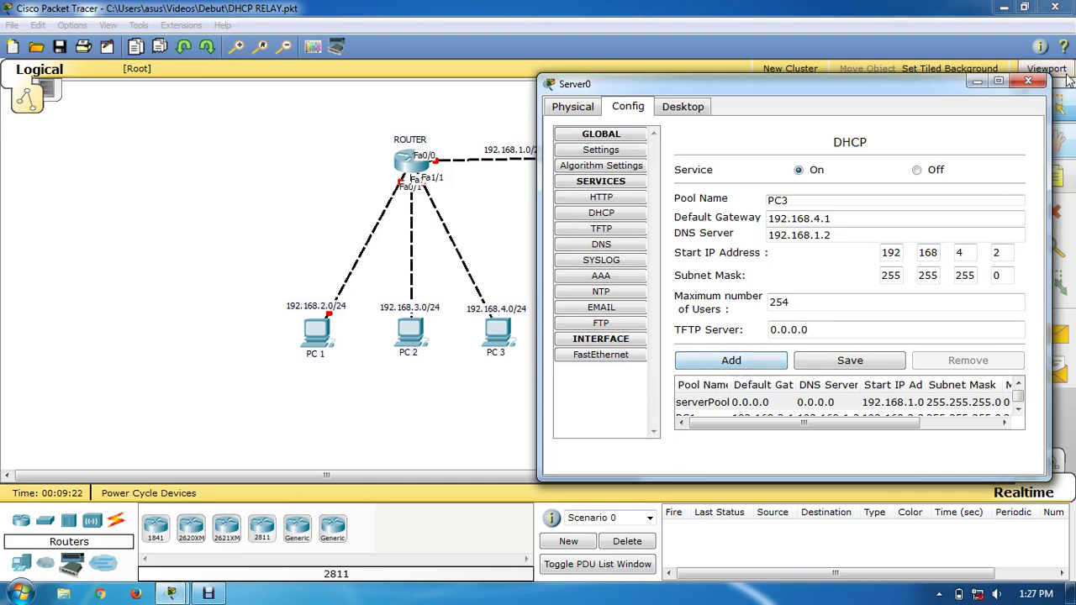
pyautogui.click(999, 81)
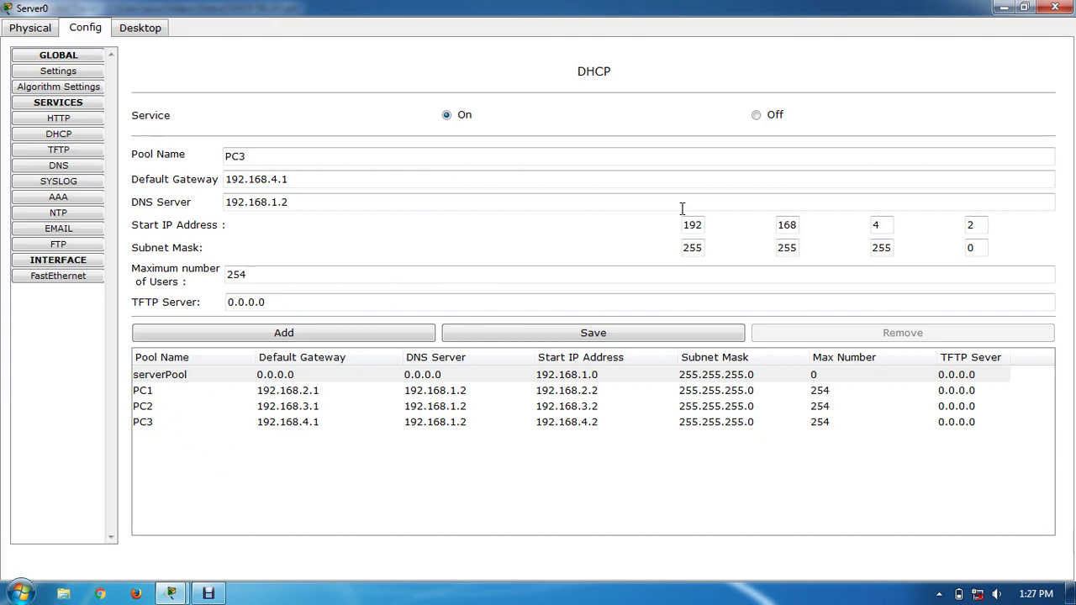
pyautogui.click(1050, 8)
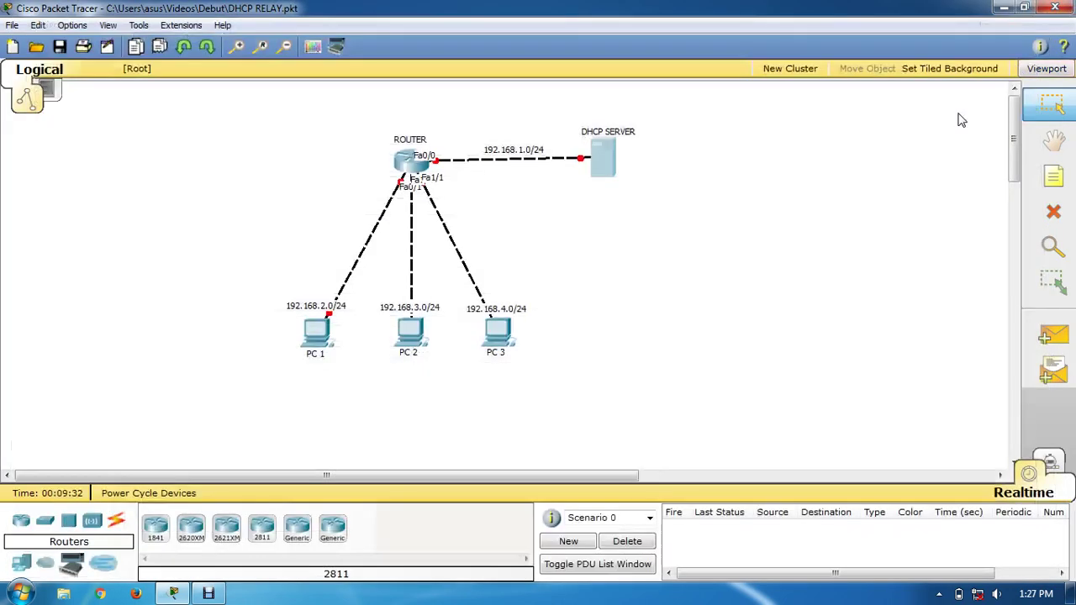
# Open the router's command line interface and enter privileged mode with the enable command.
pyautogui.click(412, 163)
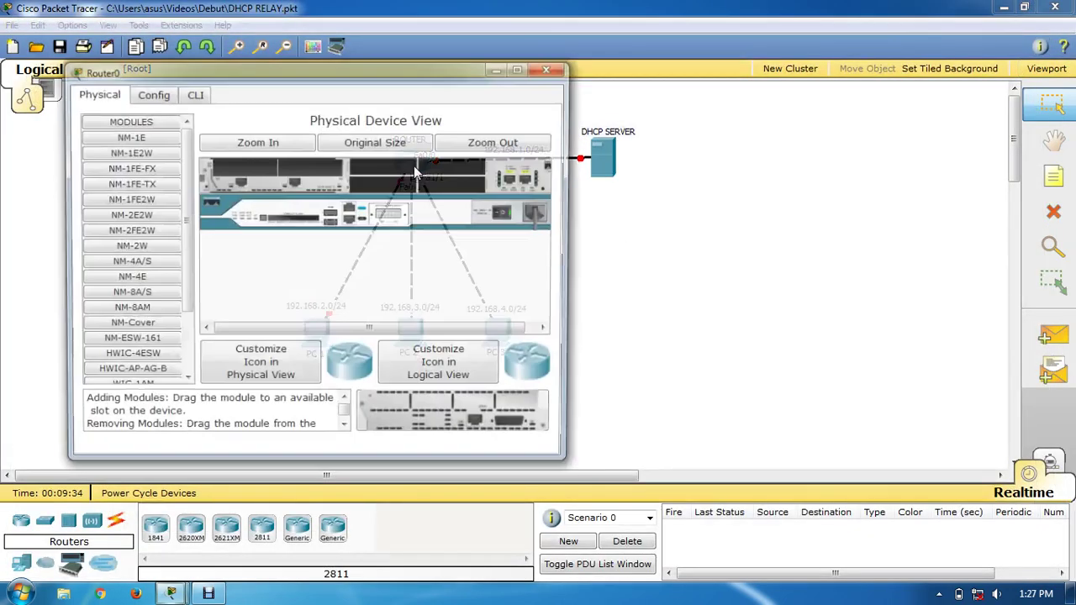
pyautogui.click(208, 95)
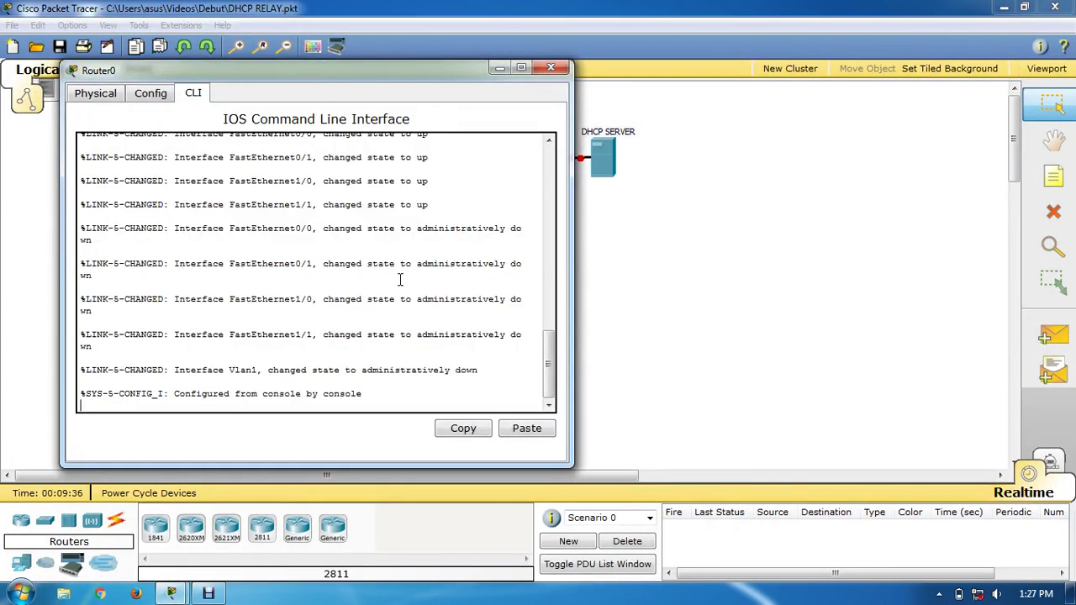
pyautogui.press('Return')
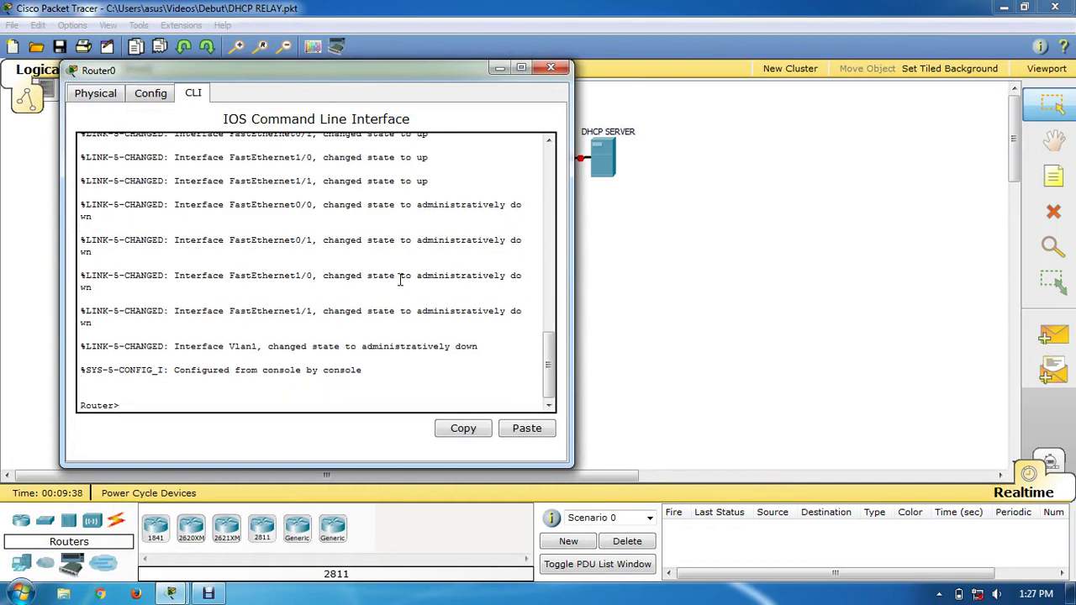
pyautogui.write('ENABLE')
pyautogui.press('Return')
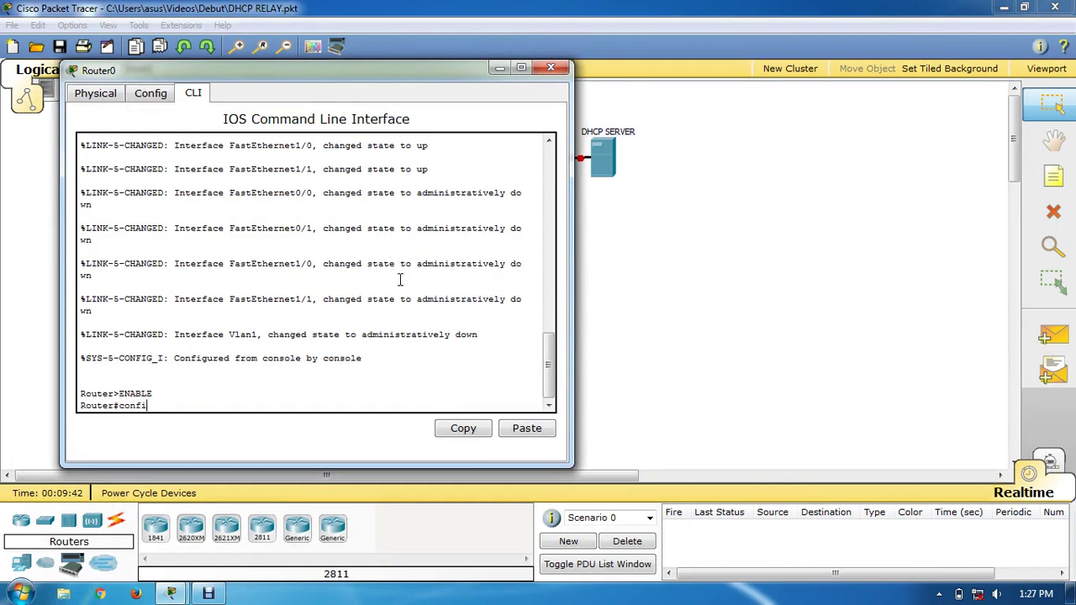
# Enter global configuration mode on the router with the configure terminal command.
pyautogui.write('confi')
pyautogui.press('Tab')
pyautogui.write('t')
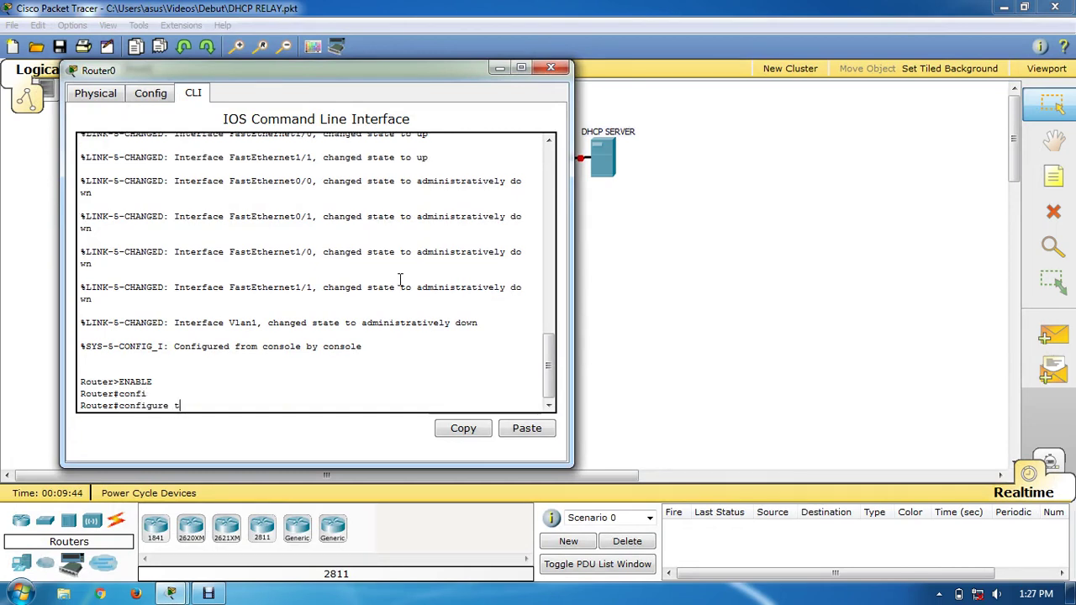
pyautogui.write('ermonal')
pyautogui.press('Return')
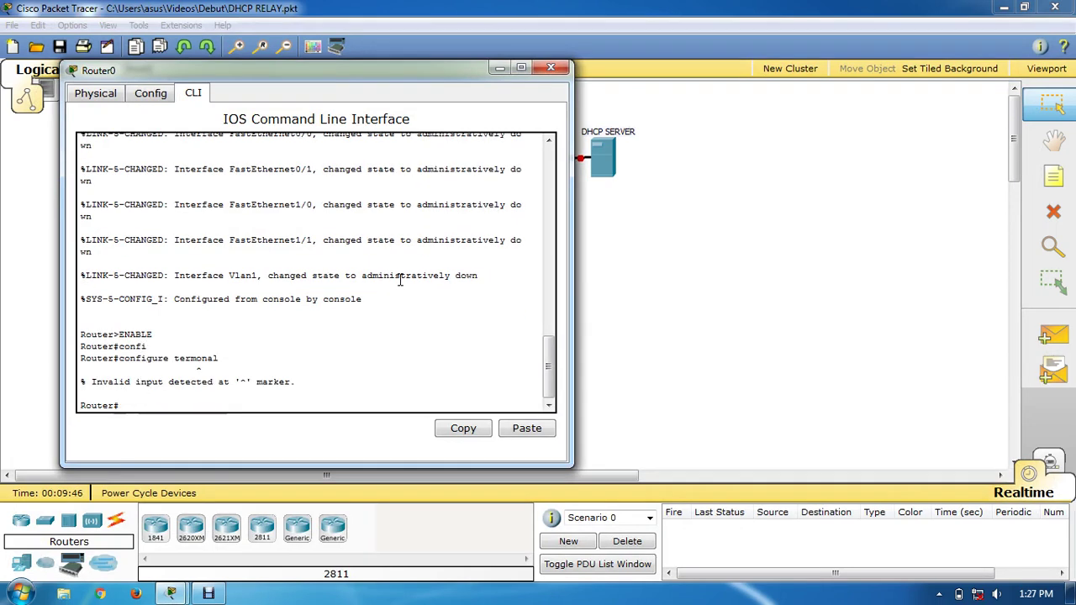
pyautogui.press('Up')
pyautogui.press('BackSpace')
pyautogui.write('igure terminal')
pyautogui.press('Return')
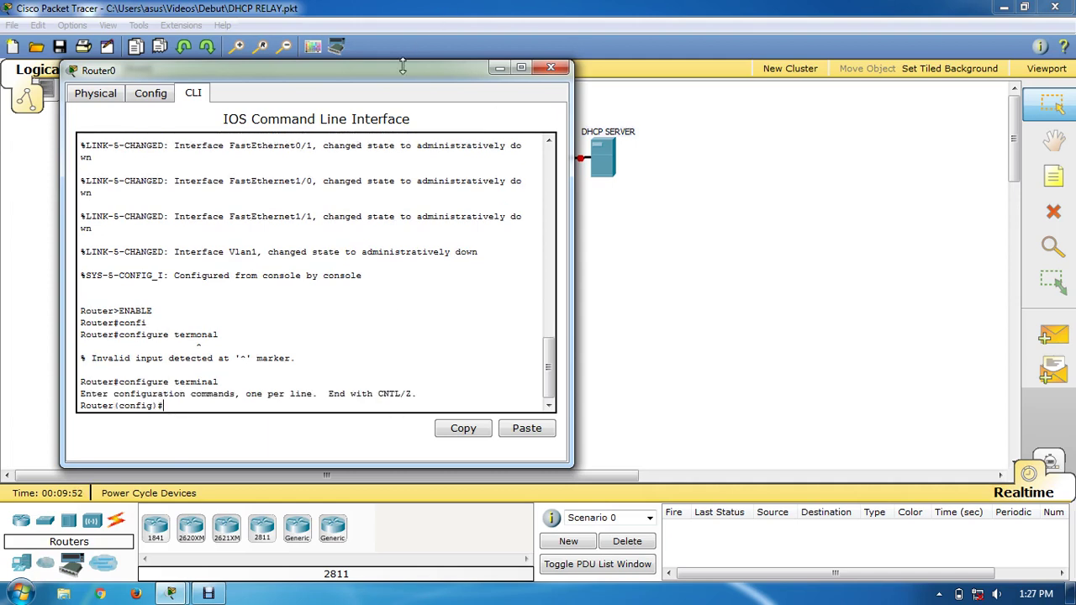
# Assign IP address 192.168.1.1 with mask 255.255.255.0 to the router's interface fa0/0.
pyautogui.moveTo(410, 67); pyautogui.dragTo(638, 177)
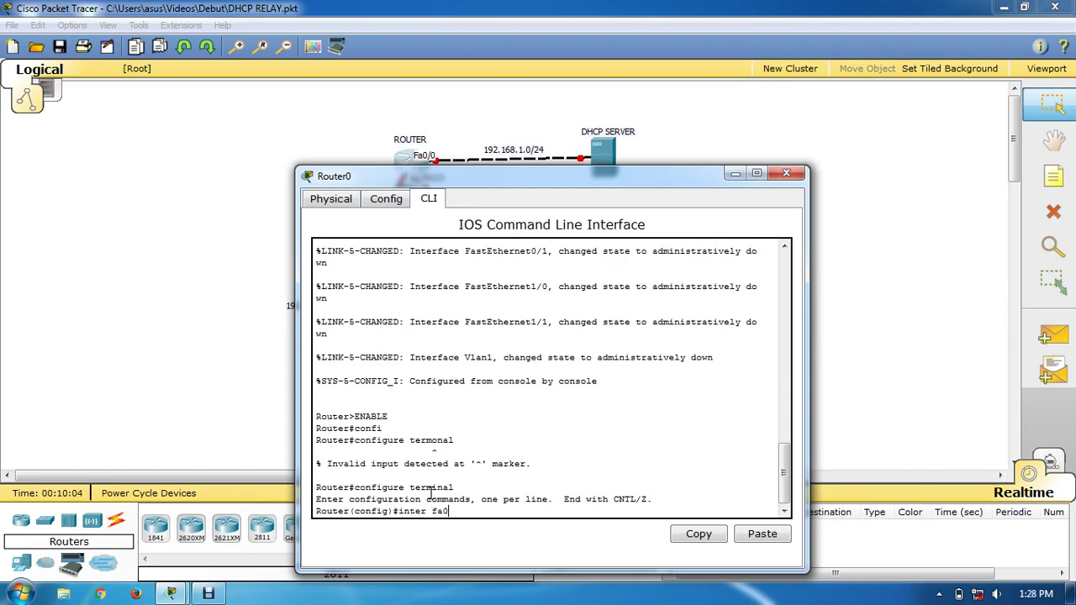
pyautogui.press('Return')
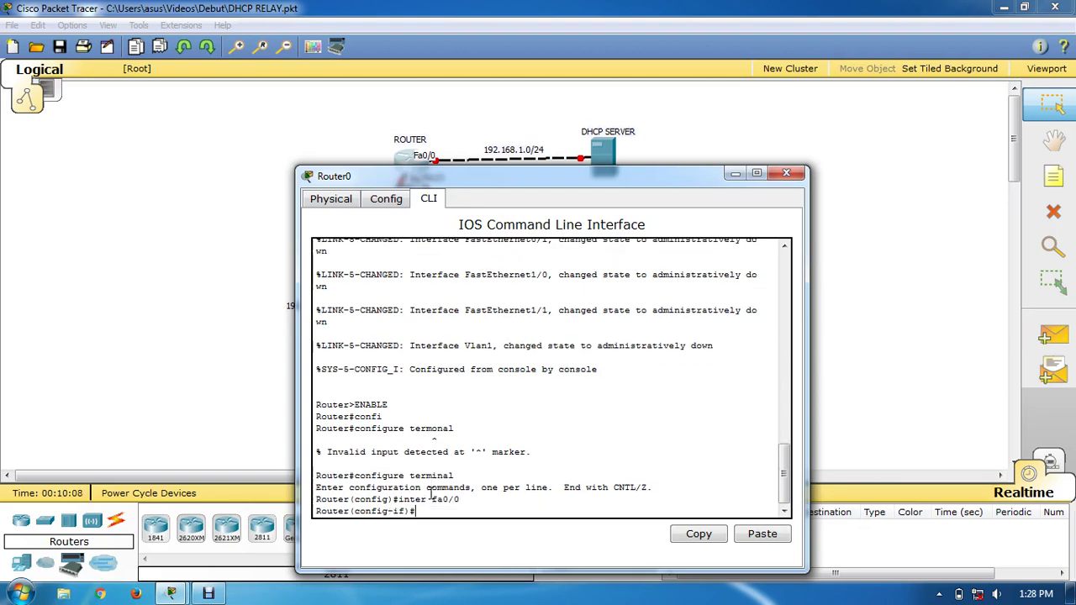
pyautogui.write('ip')
pyautogui.write('address 192.168.1.1 255.2')
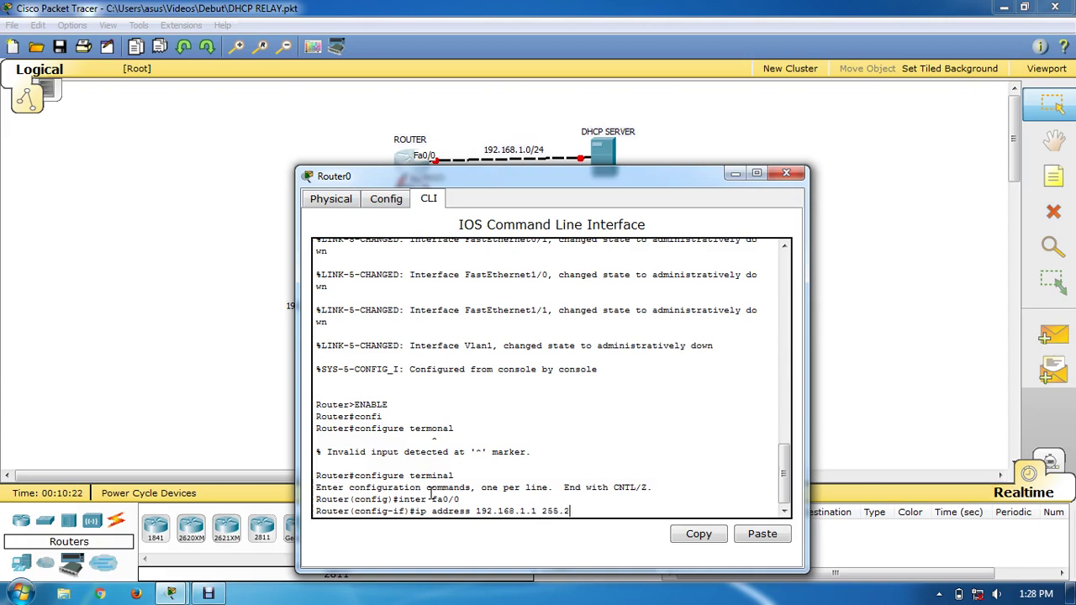
pyautogui.write('55.255.0')
pyautogui.press('Return')
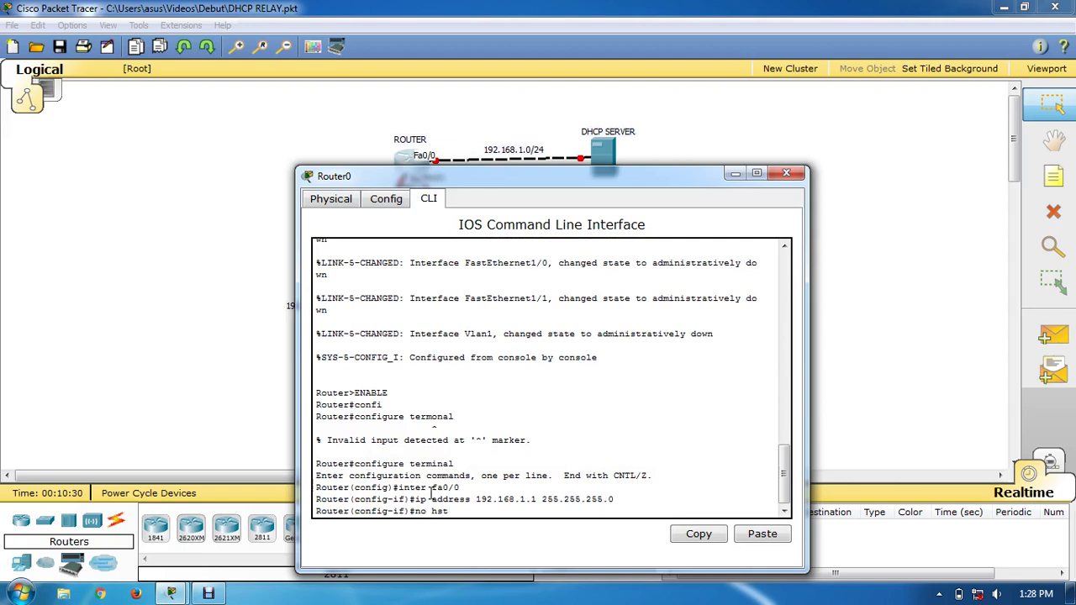
# Enable interface fa0/0 with no shutdown and exit to global configuration mode.
pyautogui.write('no shutdown')
pyautogui.moveTo(476, 511); pyautogui.dragTo(415, 517)
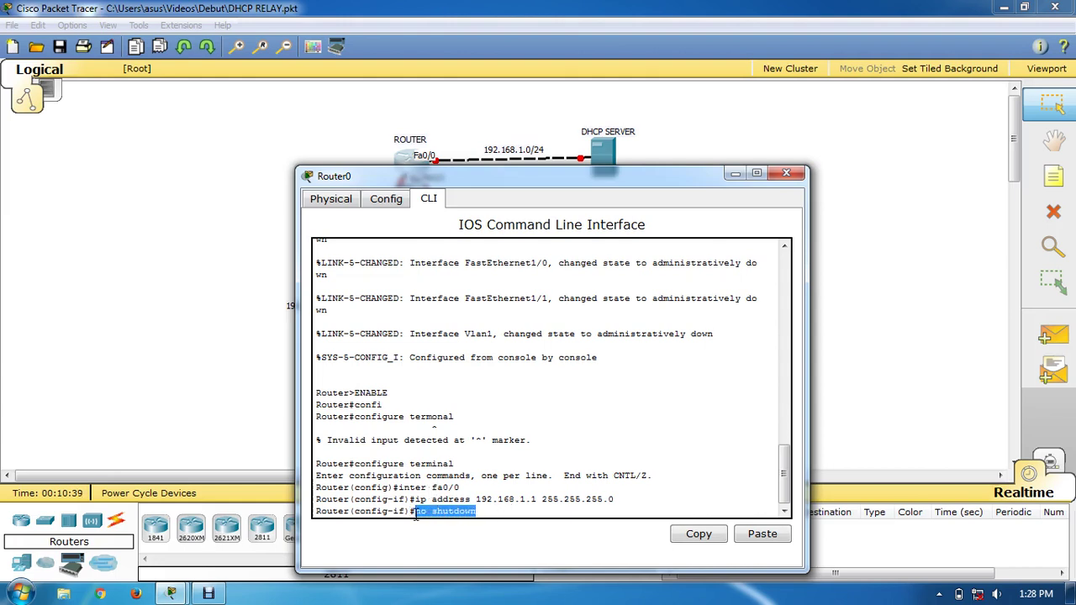
pyautogui.click(488, 511)
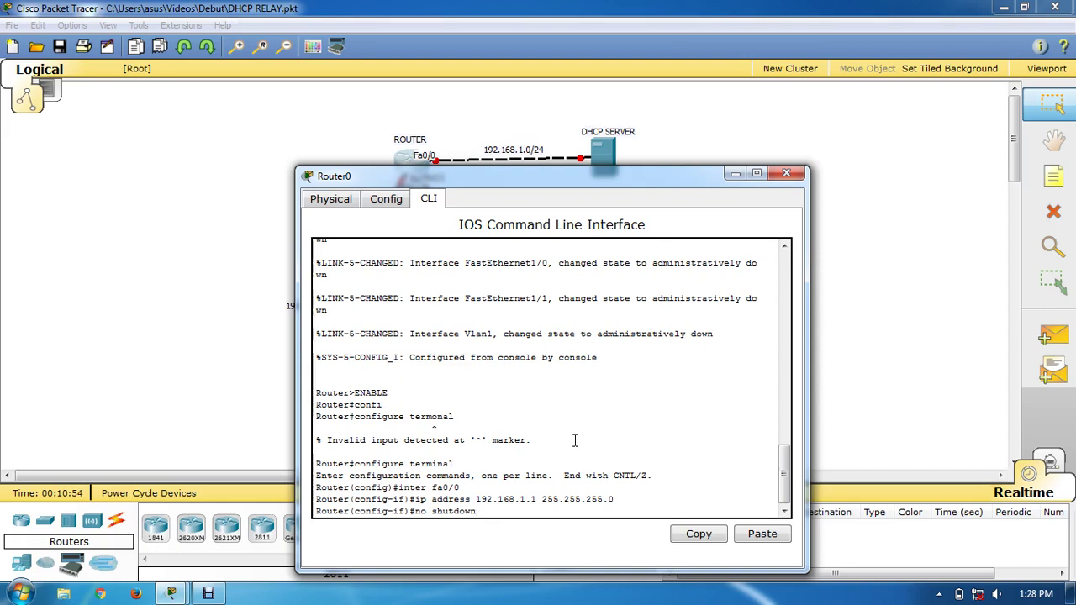
pyautogui.press('Return')
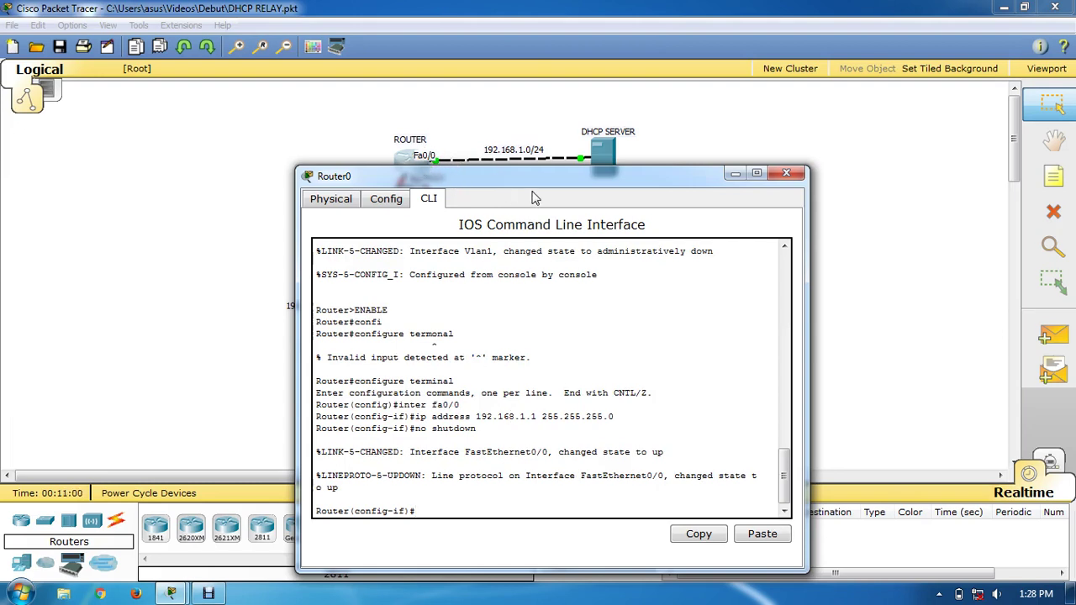
pyautogui.write('exit')
pyautogui.press('Return')
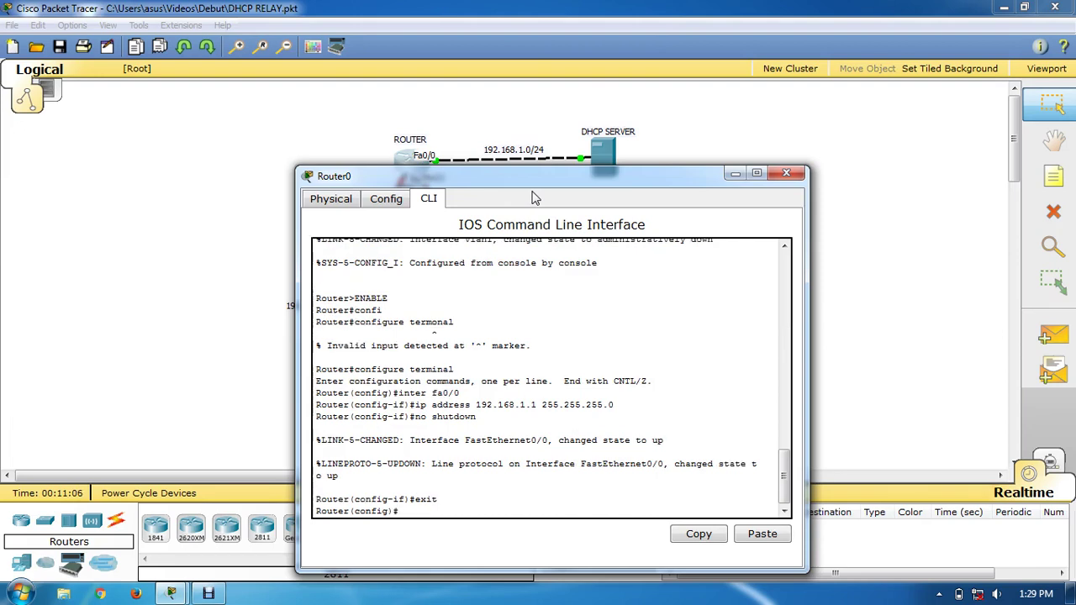
# Assign IP address 192.168.2.1 with mask 255.255.255.0 to the router's interface fa0/1.
pyautogui.moveTo(552, 176); pyautogui.dragTo(738, 113)
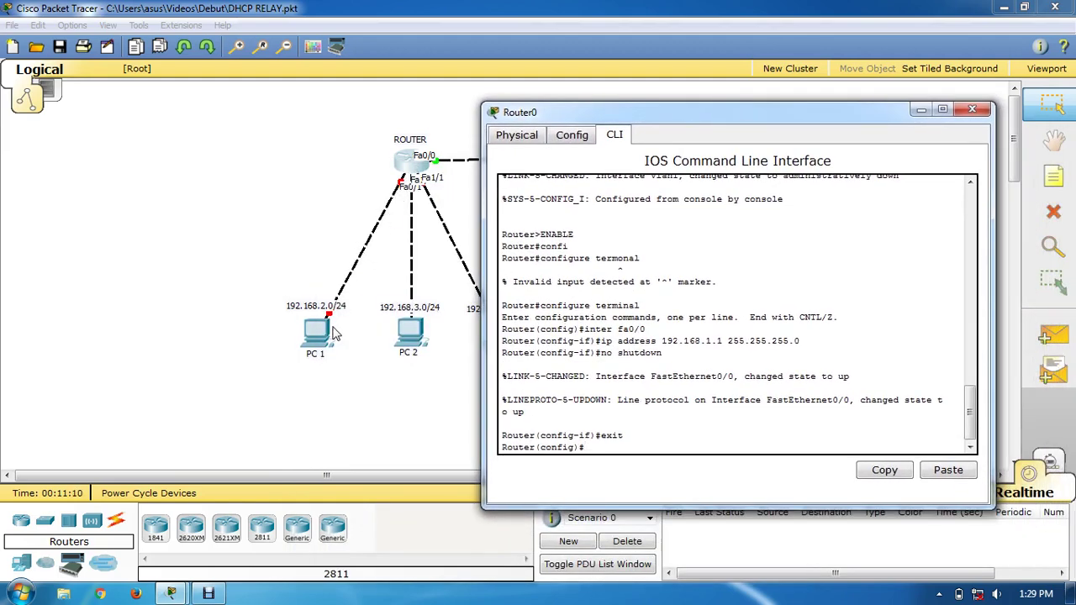
pyautogui.write('inter fa0/1')
pyautogui.press('Return')
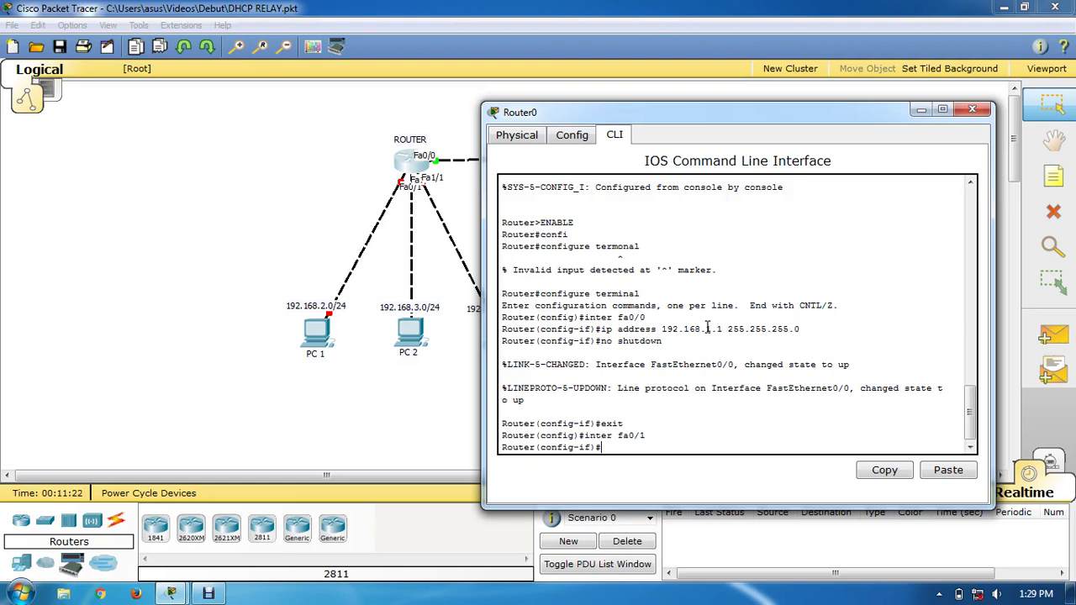
pyautogui.write('ip address 192.168.2.1 25')
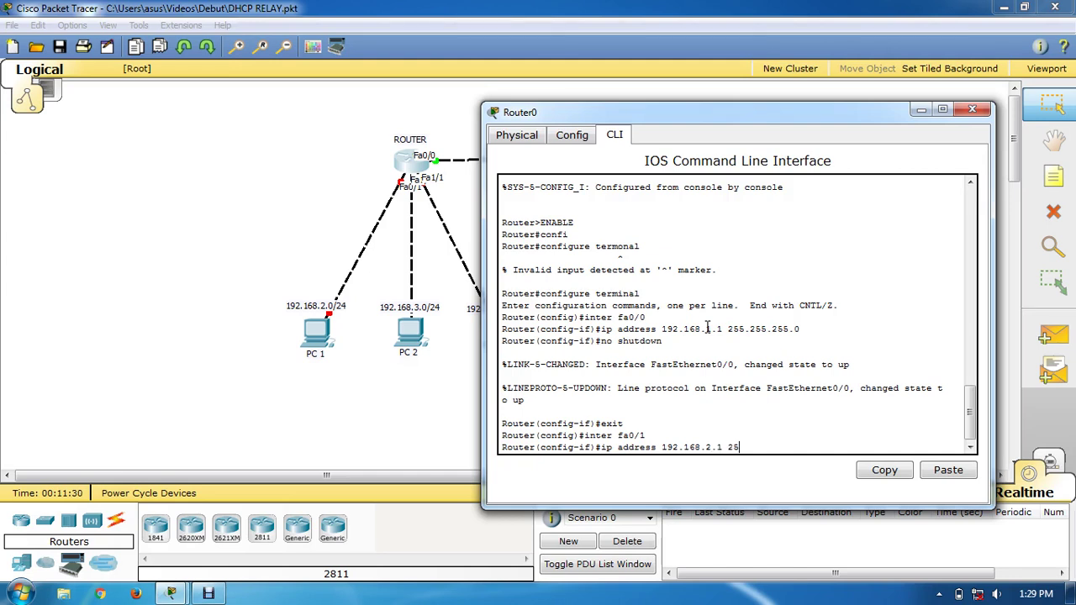
pyautogui.write('5.255.255.0')
pyautogui.press('Return')
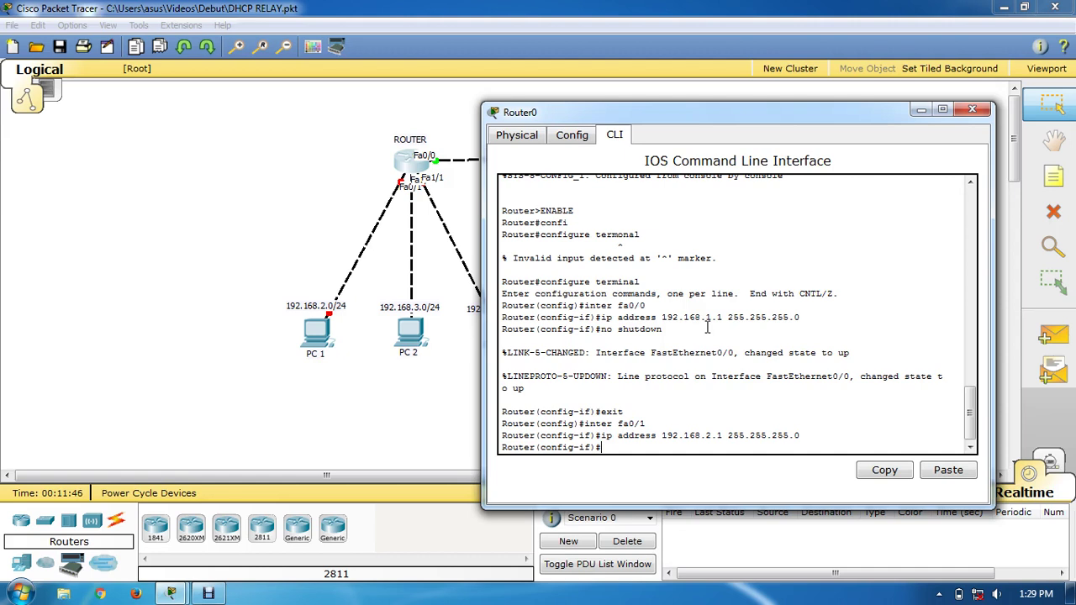
# Point DHCP relay on interface fa0/1 to the server with ip helper-address 192.168.1.2.
pyautogui.write('ip hel')
pyautogui.write('per-add')
pyautogui.write('r')
pyautogui.press('Tab')
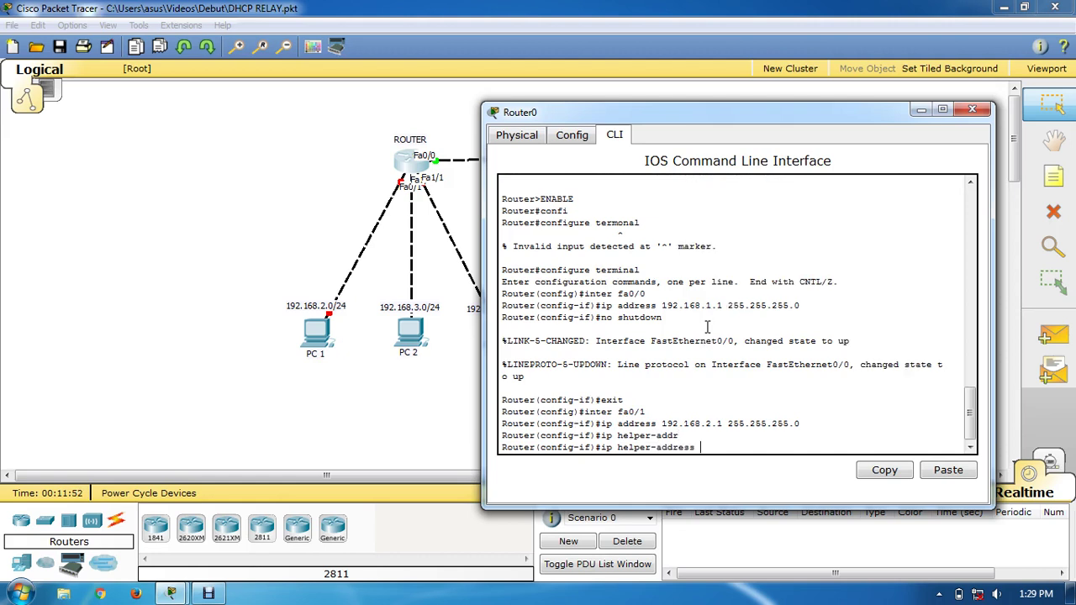
pyautogui.write('192.168.1.2')
pyautogui.press('Return')
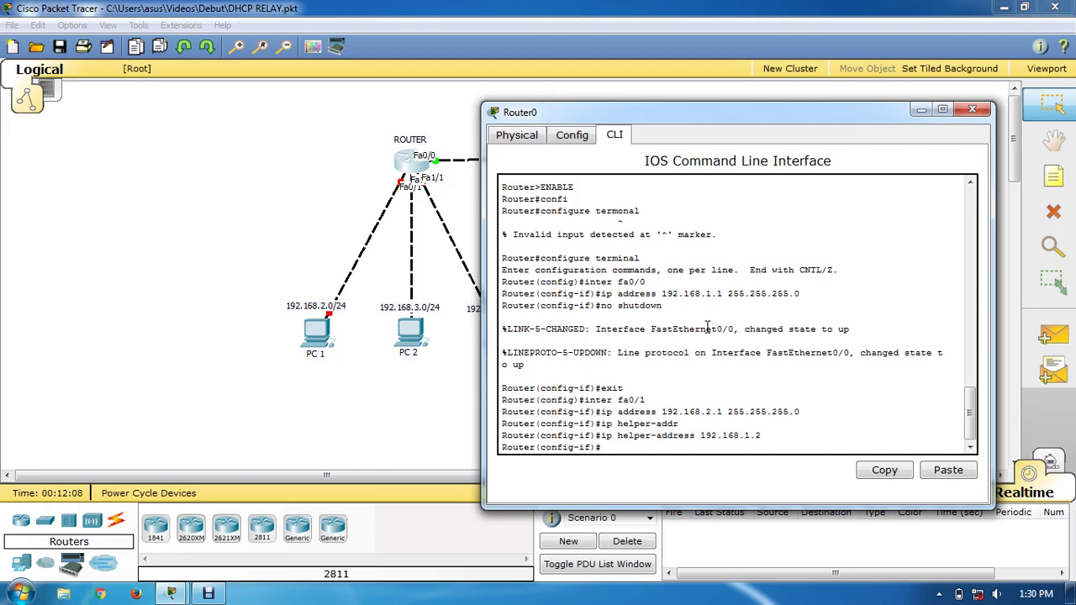
# Enable interface fa0/1 with no shutdown and exit to global configuration mode.
pyautogui.write('no sut')
pyautogui.press('BackSpace')
pyautogui.press('BackSpace')
pyautogui.write('ho')
pyautogui.write('utdo')
pyautogui.write('wn')
pyautogui.press('Return')
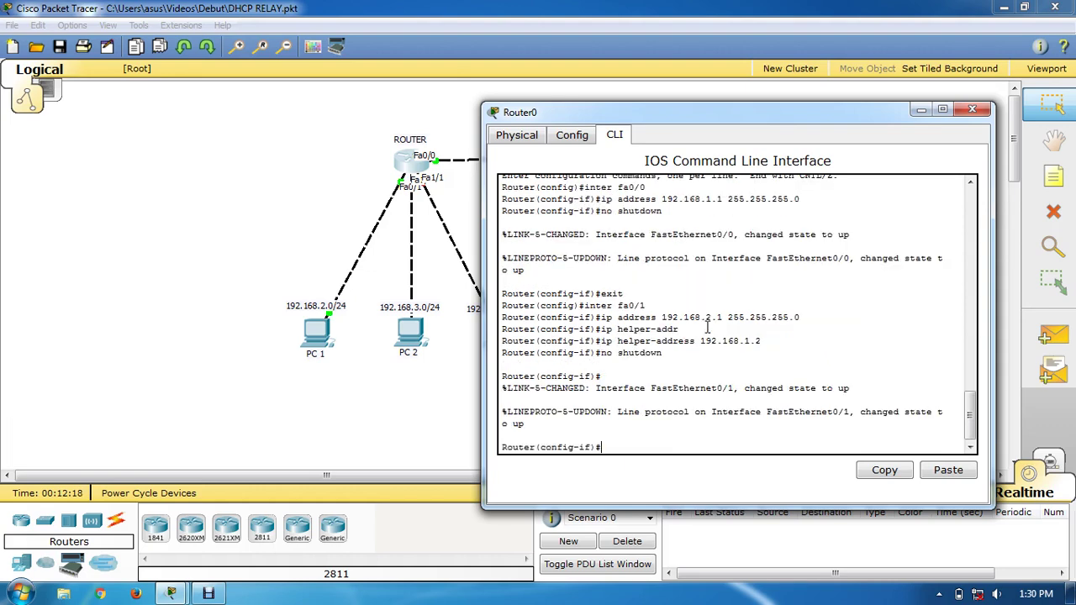
pyautogui.write('exit')
pyautogui.press('Return')
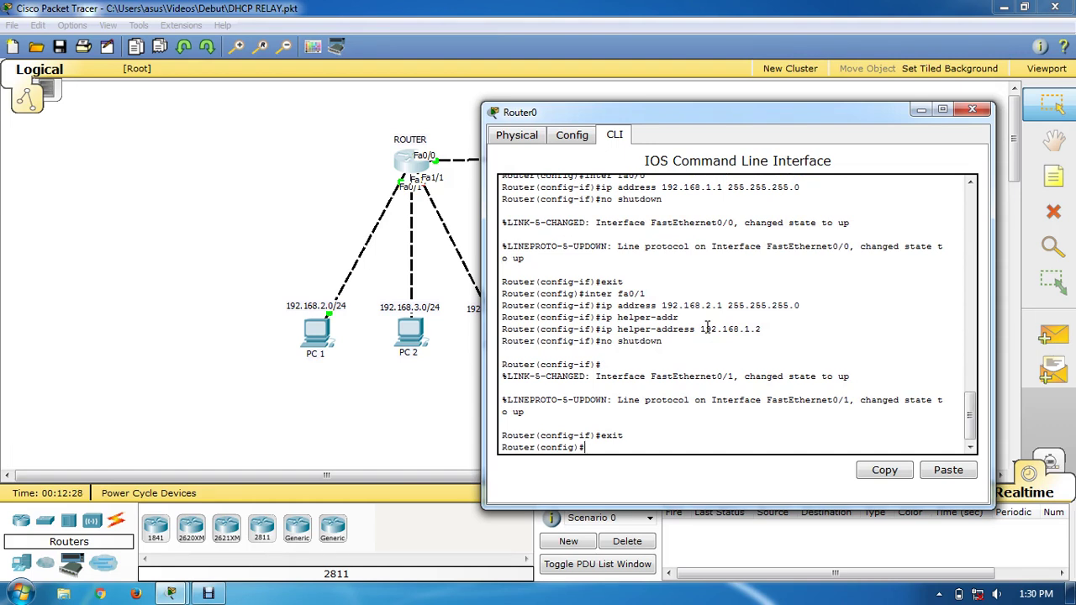
# Assign 192.168.3.1 with mask 255.255.255.0 to interface fa1/0 and point its DHCP relay to the server with ip helper-address 192.168.1.2.
pyautogui.write('inter fa1/09')
pyautogui.press('Return')
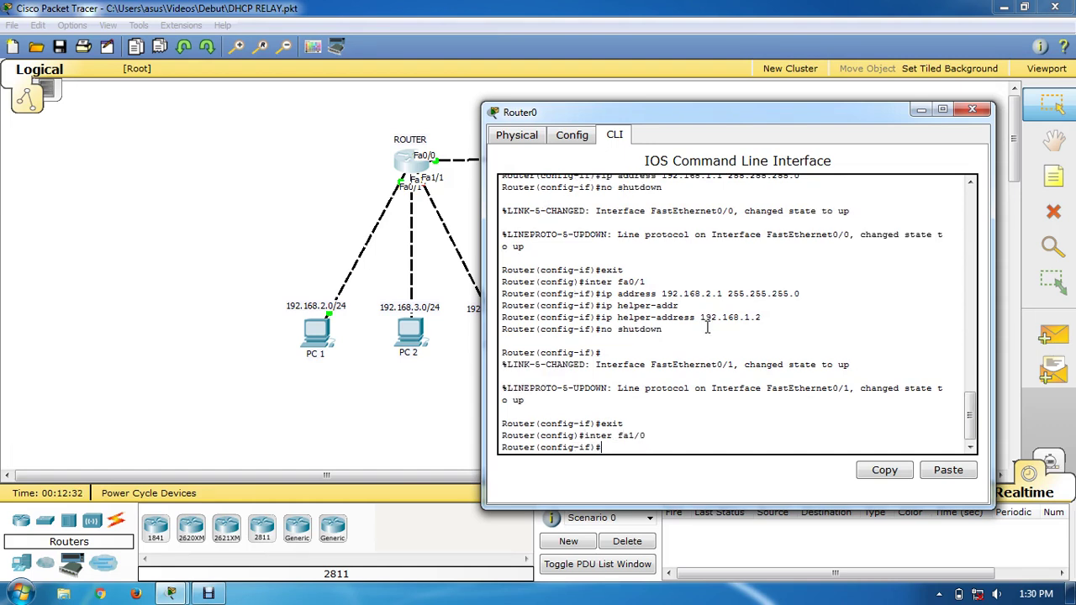
pyautogui.write('ip address 192.168.3.1 255.')
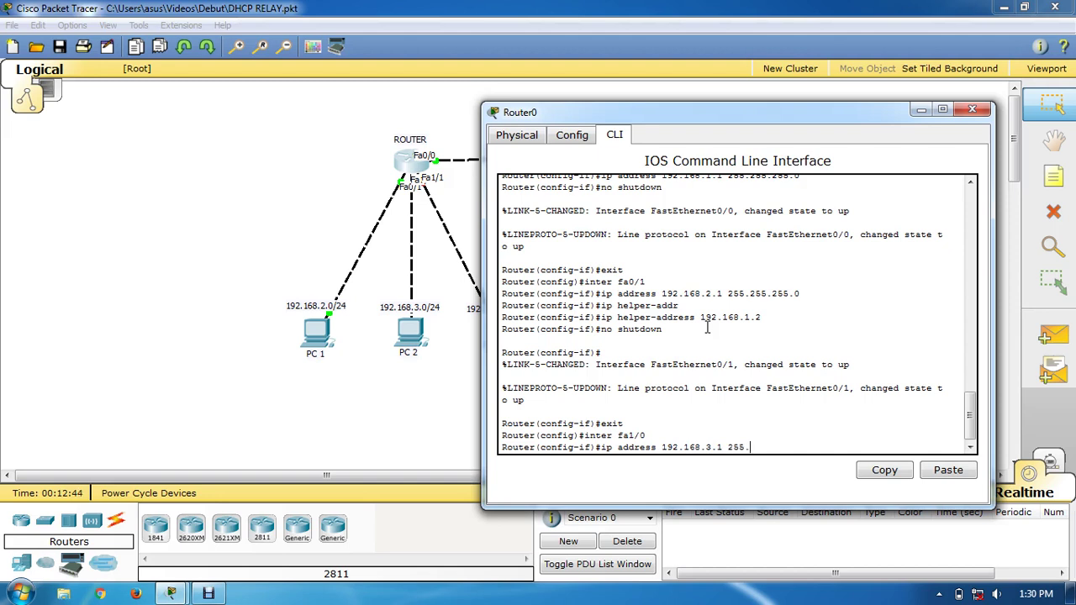
pyautogui.write('255.255.0')
pyautogui.press('Return')
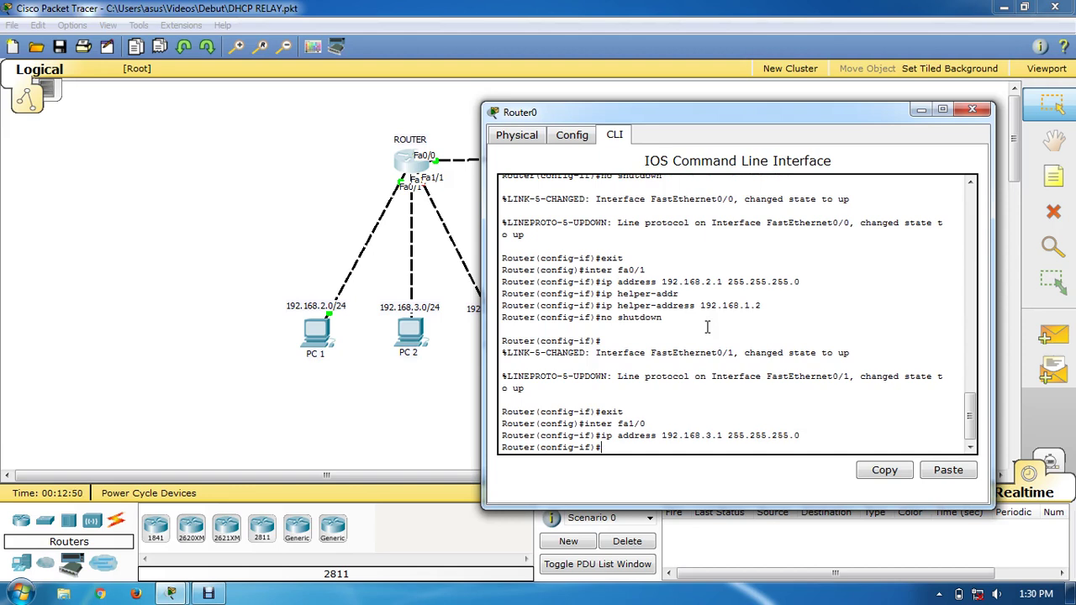
pyautogui.write('ip helper-address 192.168.1.2')
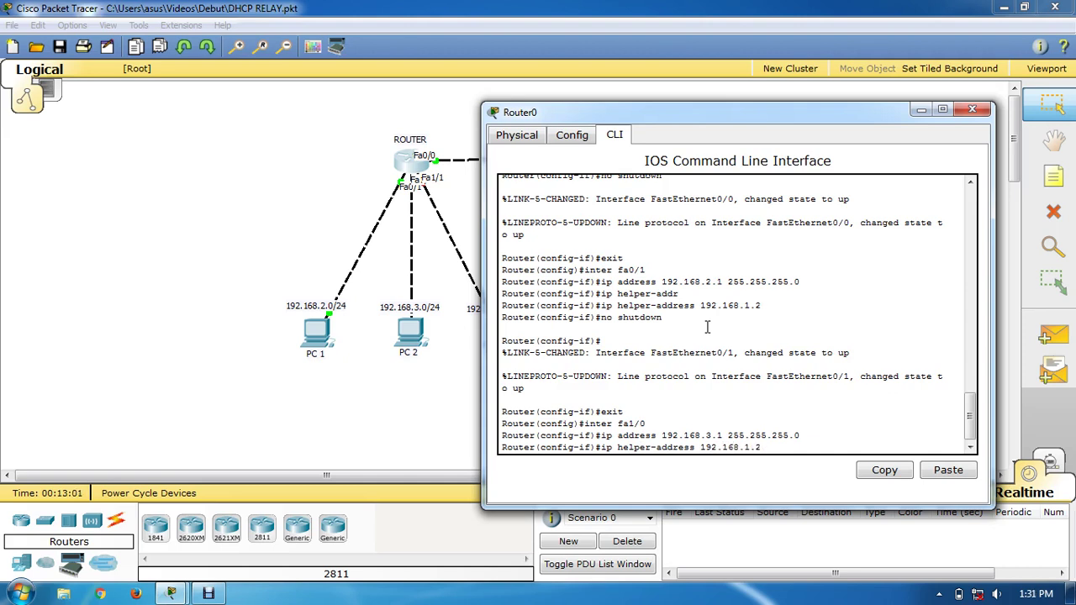
pyautogui.press('Return')
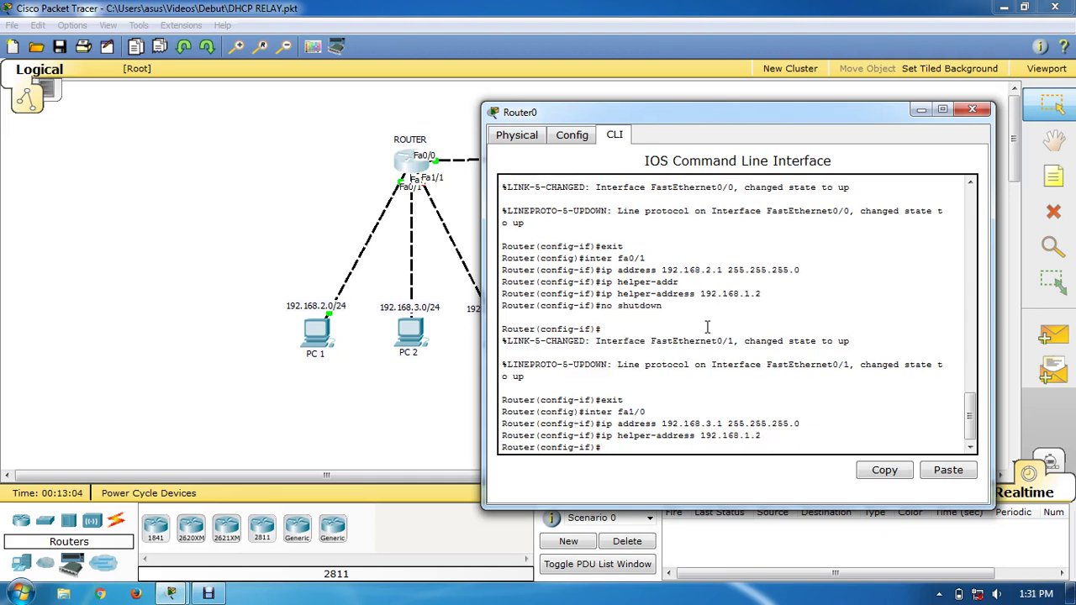
# Enable interface fa1/0 with no shutdown and exit to global configuration mode.
pyautogui.write('no sh')
pyautogui.write('t')
pyautogui.press('BackSpace')
pyautogui.write('udown')
pyautogui.press('Left')
pyautogui.press('Left')
pyautogui.press('Left')
pyautogui.press('Left')
pyautogui.write('t')
pyautogui.press('Return')
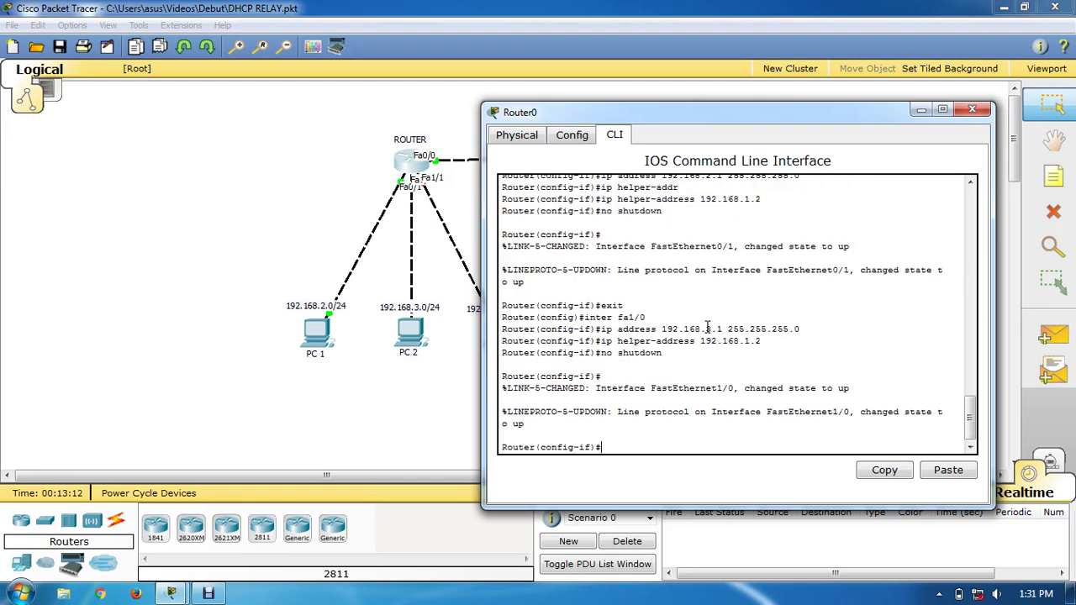
pyautogui.write('exit')
pyautogui.press('Return')
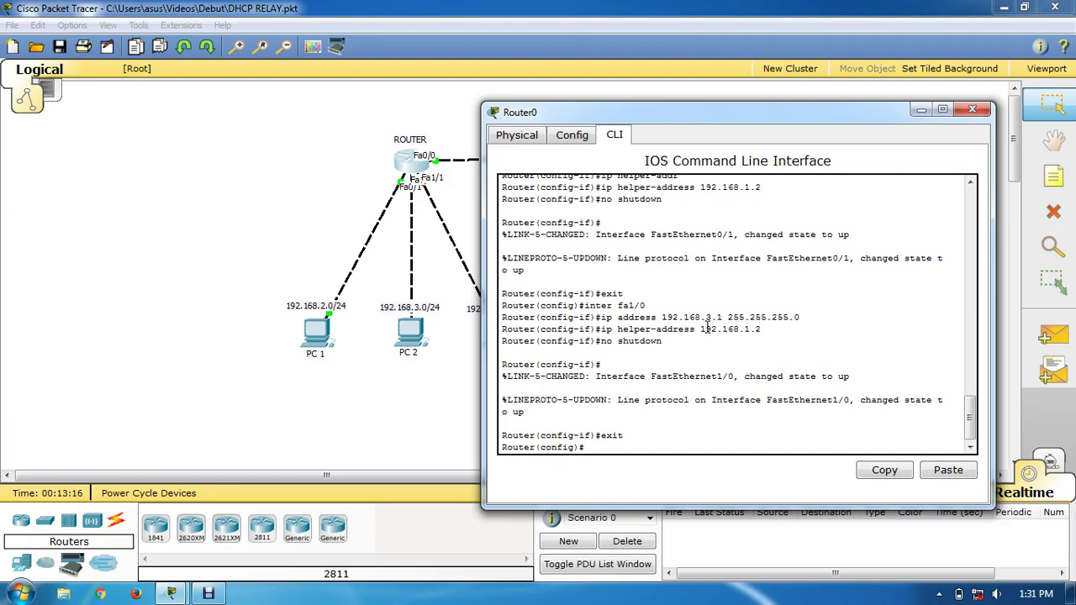
# Assign 192.168.4.1 with mask 255.255.255.0 to interface fa1/1 and point its DHCP relay to the server with ip helper-address 192.168.1.2.
pyautogui.write('inter fa1/1')
pyautogui.press('Return')
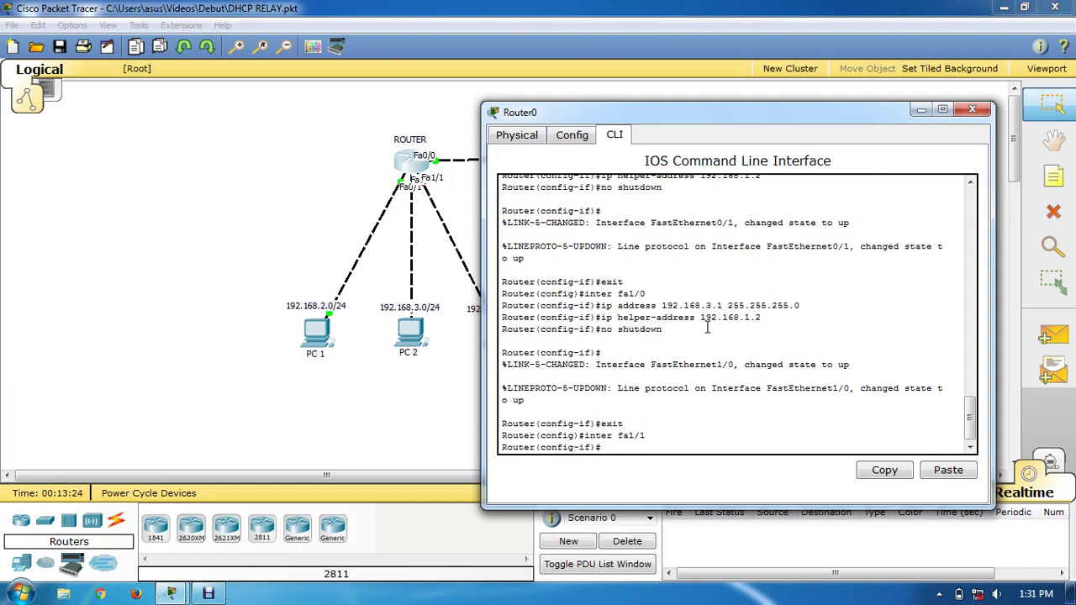
pyautogui.moveTo(737, 115); pyautogui.dragTo(792, 93)
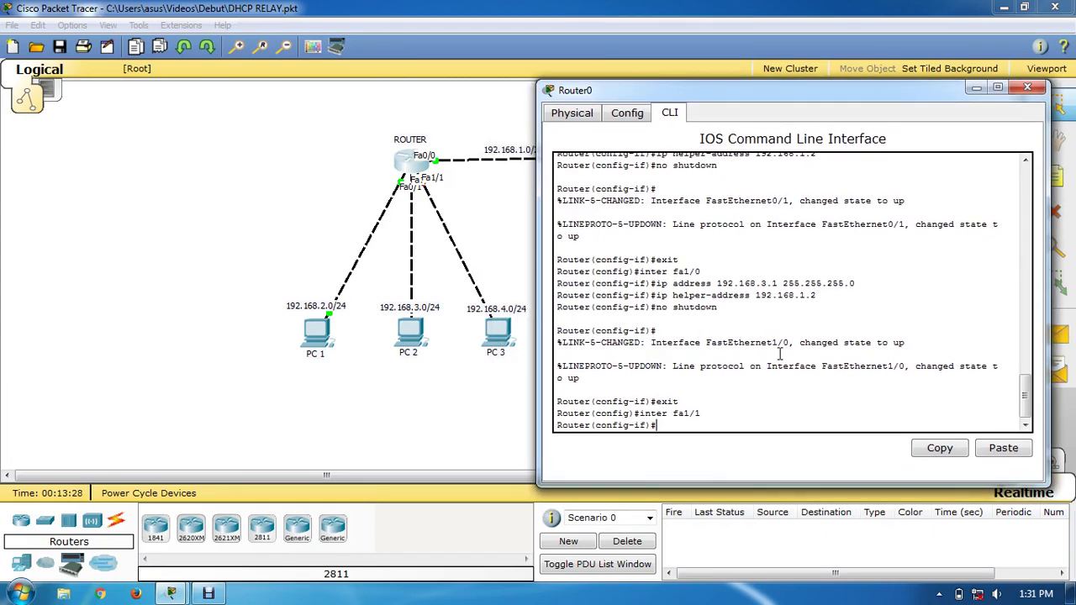
pyautogui.write('ip address 192.168.4.1 255.')
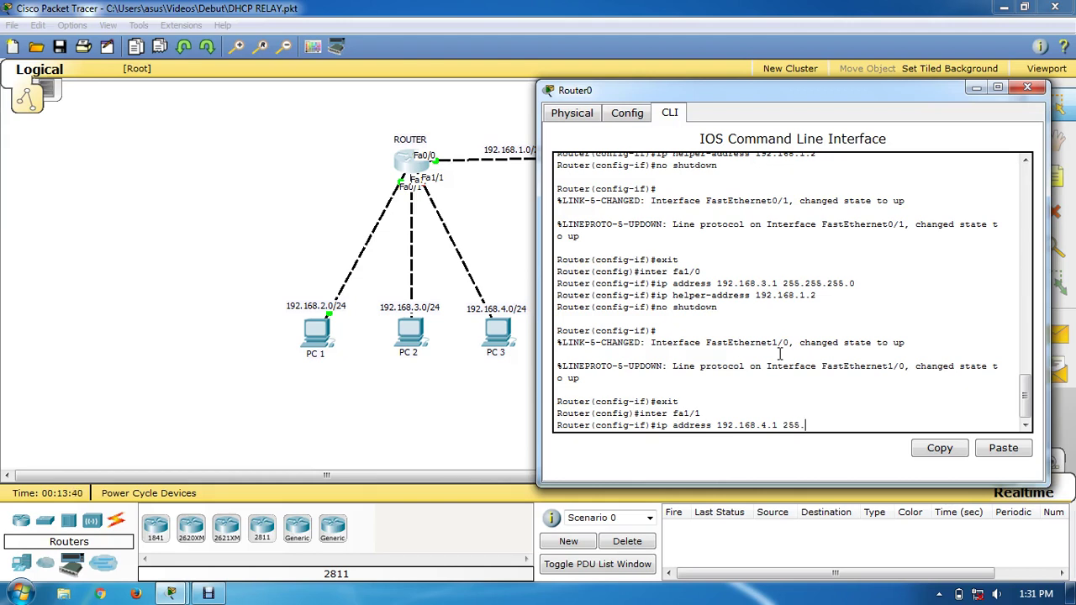
pyautogui.write('255.255.0')
pyautogui.press('Return')
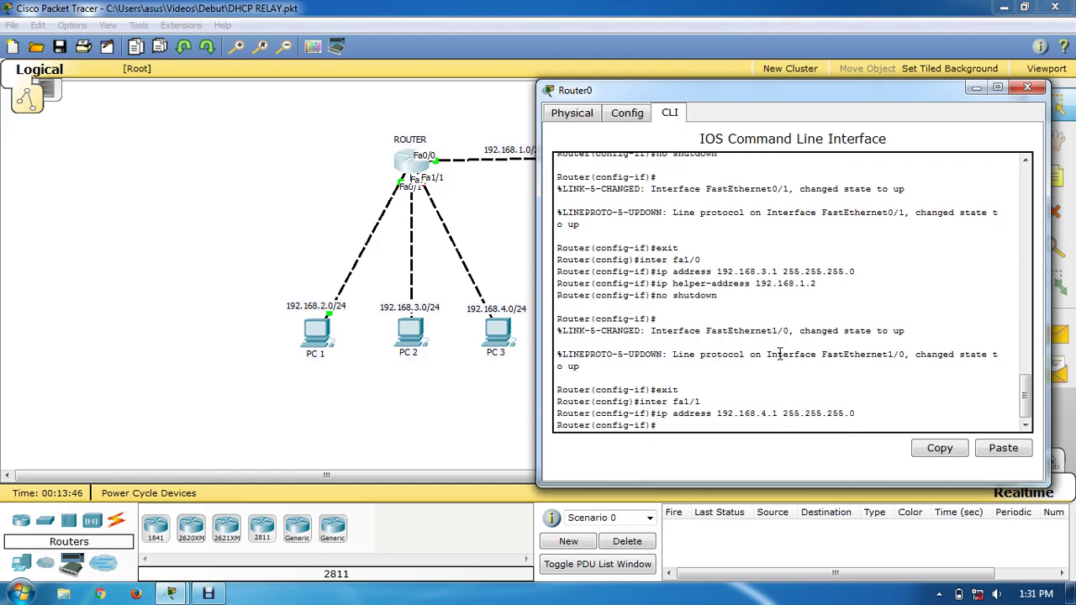
pyautogui.write('ip helper-address 192.168')
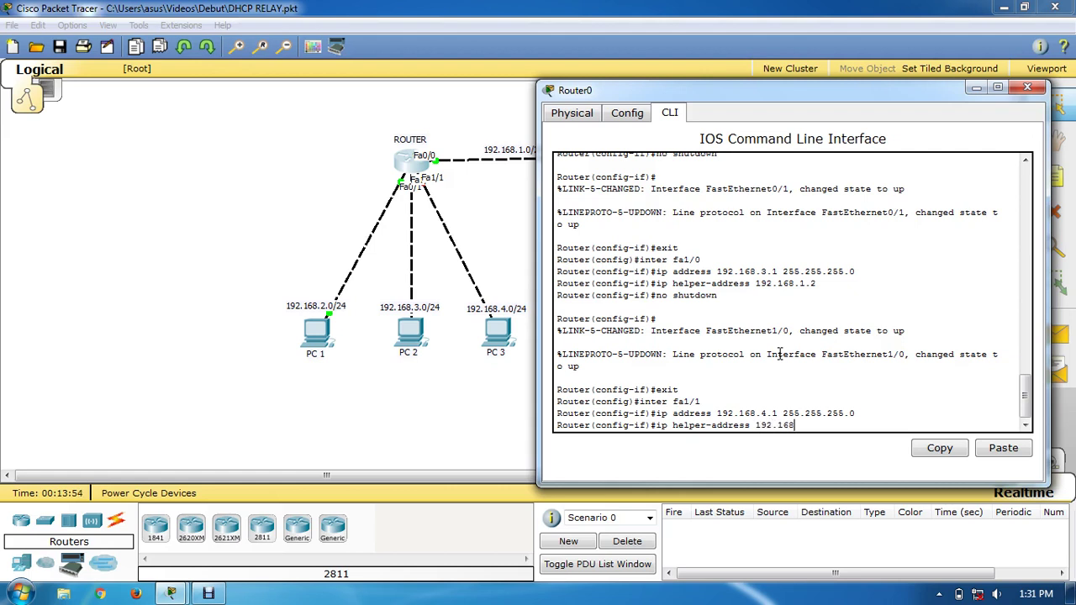
pyautogui.write('.1.2')
pyautogui.press('Return')
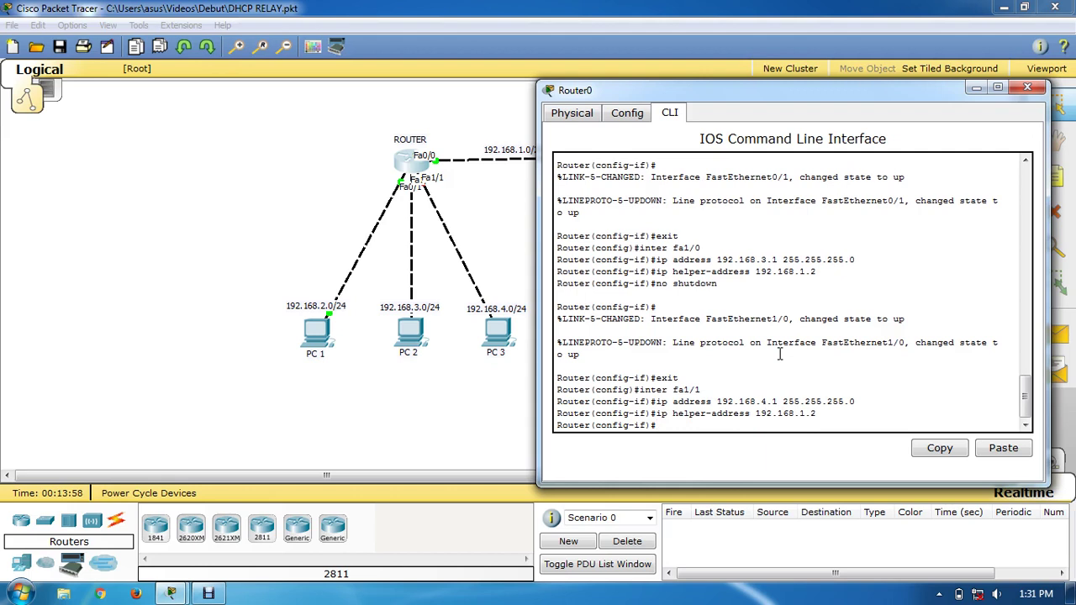
# Enable interface fa1/1 with no shutdown and exit to global configuration mode.
pyautogui.write('nos htudown')
pyautogui.press('Left')
pyautogui.press('Left')
pyautogui.press('Left')
pyautogui.press('Left')
pyautogui.press('Left')
pyautogui.press('Left')
pyautogui.press('Left')
pyautogui.write('s')
pyautogui.press('Return')
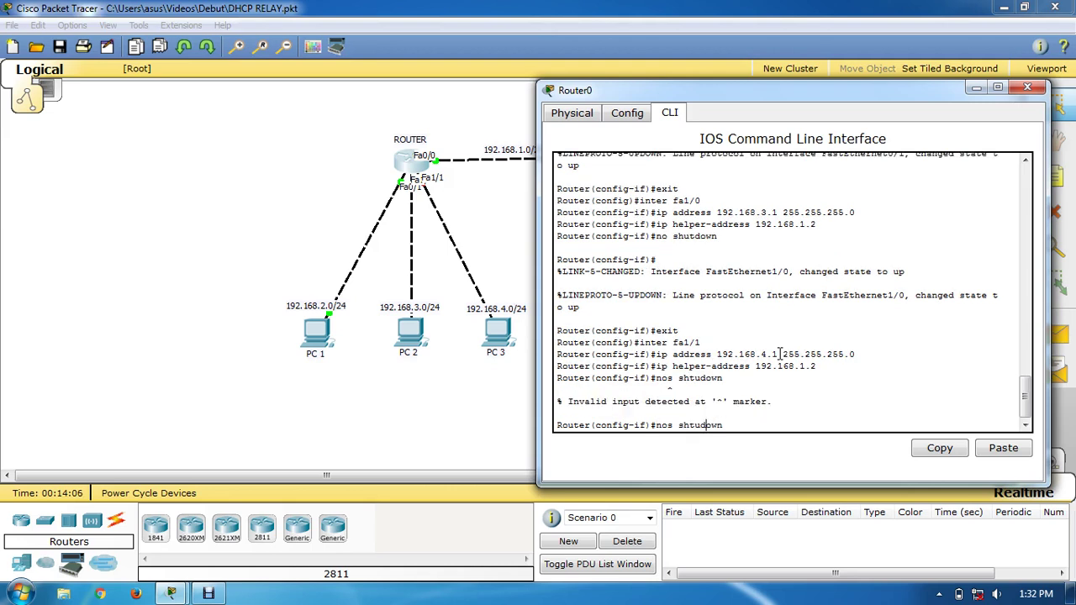
pyautogui.press('Left')
pyautogui.press('Left')
pyautogui.press('Left')
pyautogui.press('Left')
pyautogui.press('Delete')
pyautogui.write('t')
pyautogui.press('Return')
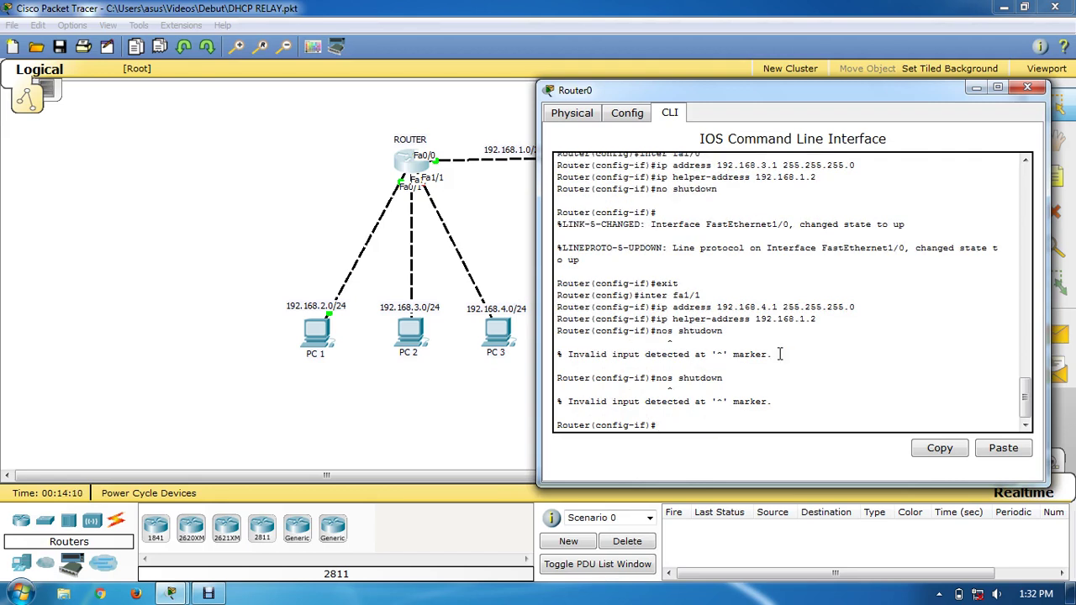
pyautogui.press('Up')
pyautogui.press('BackSpace')
pyautogui.press('Return')
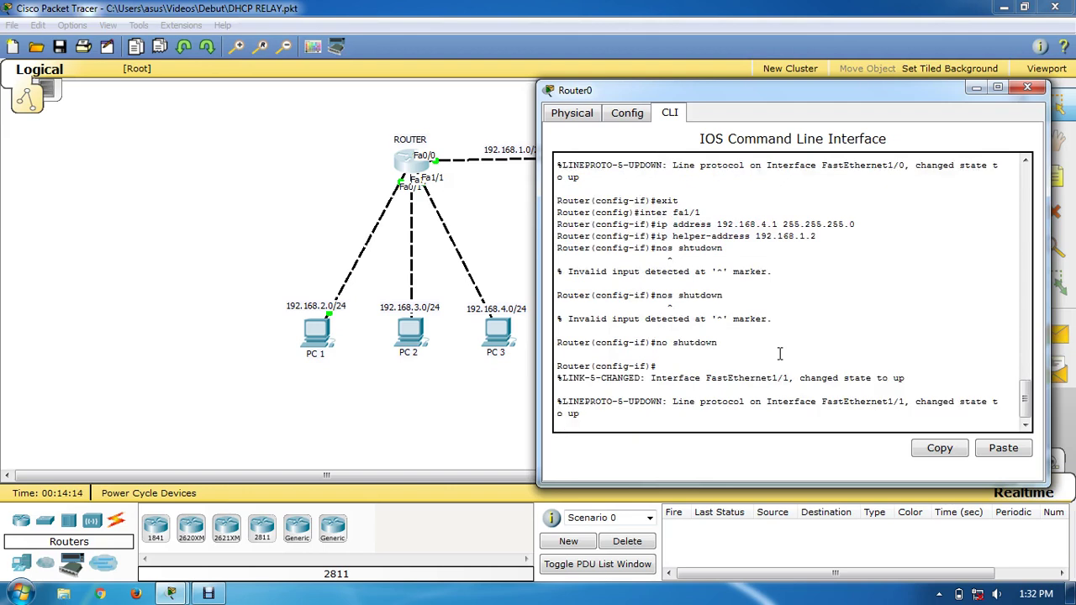
pyautogui.press('Return')
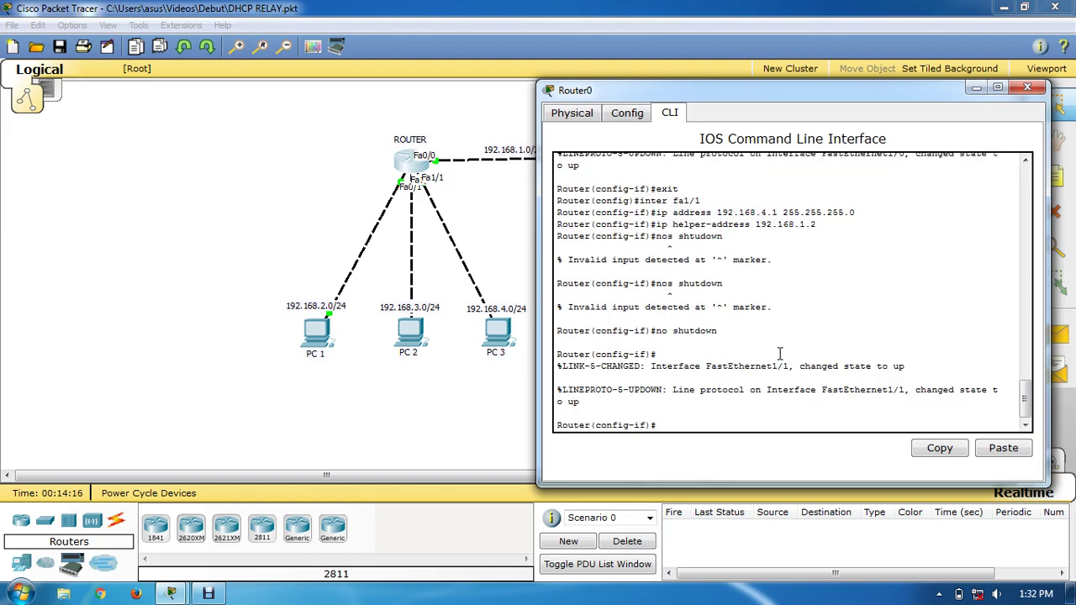
pyautogui.write('exit')
pyautogui.press('Return')
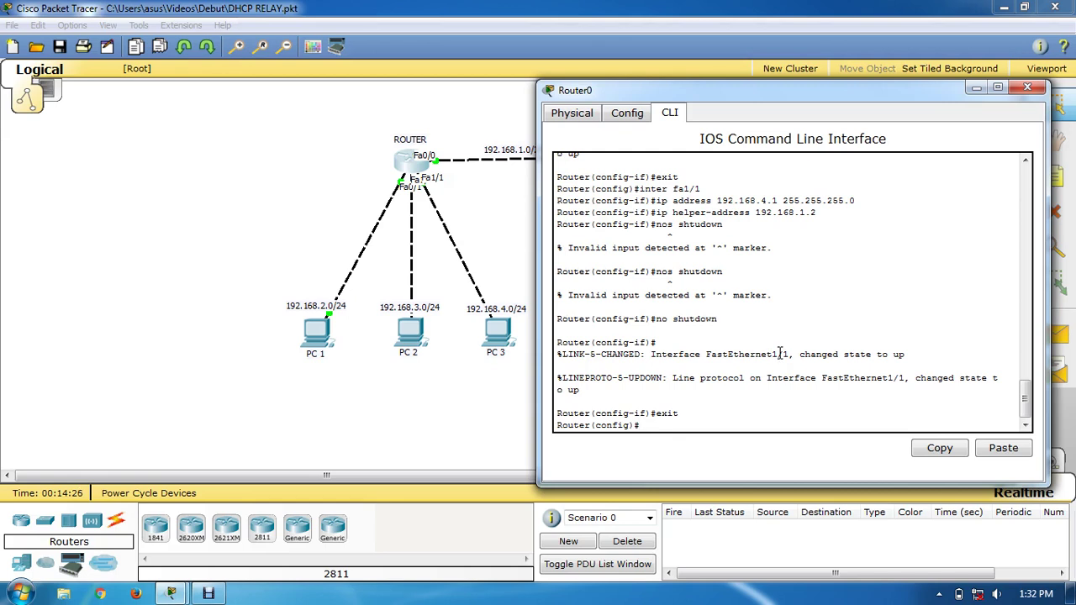
# Set PC 1's IP configuration to DHCP to request an address, and close the PC's window.
pyautogui.click(449, 409)
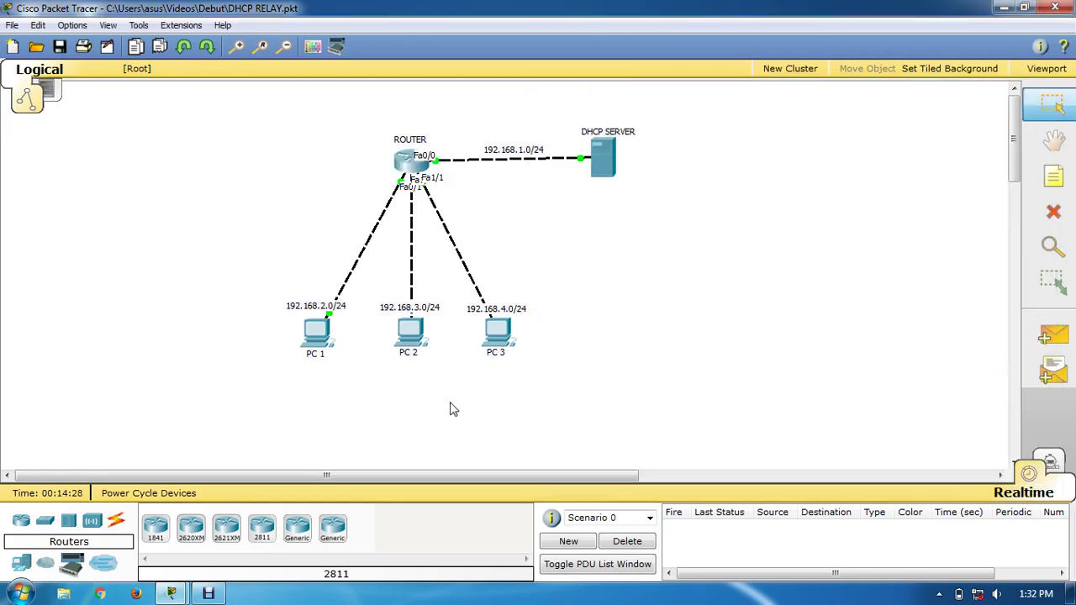
pyautogui.click(326, 342)
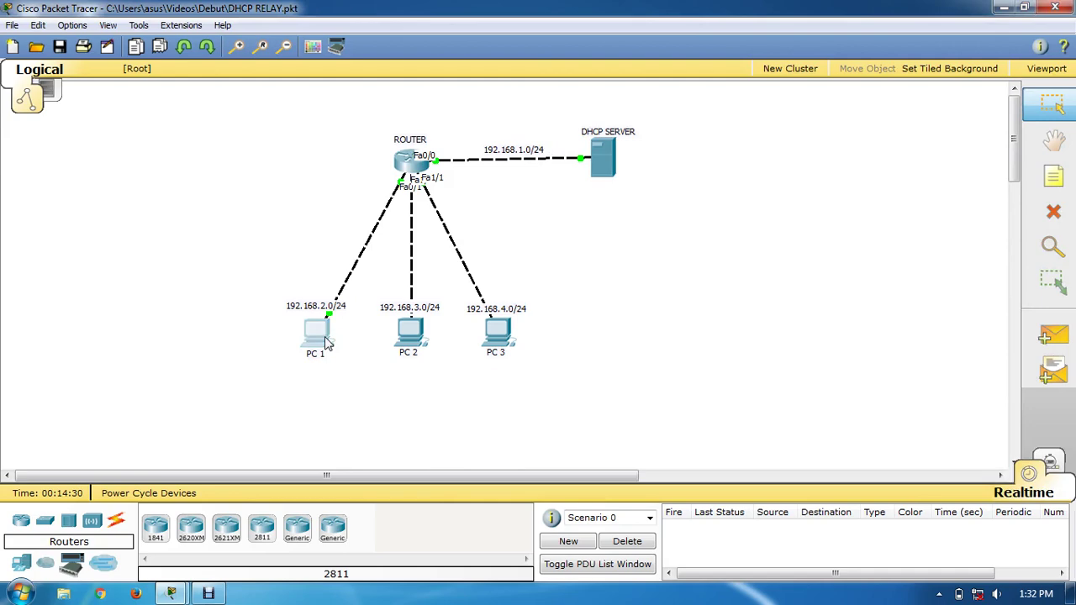
pyautogui.click(243, 134)
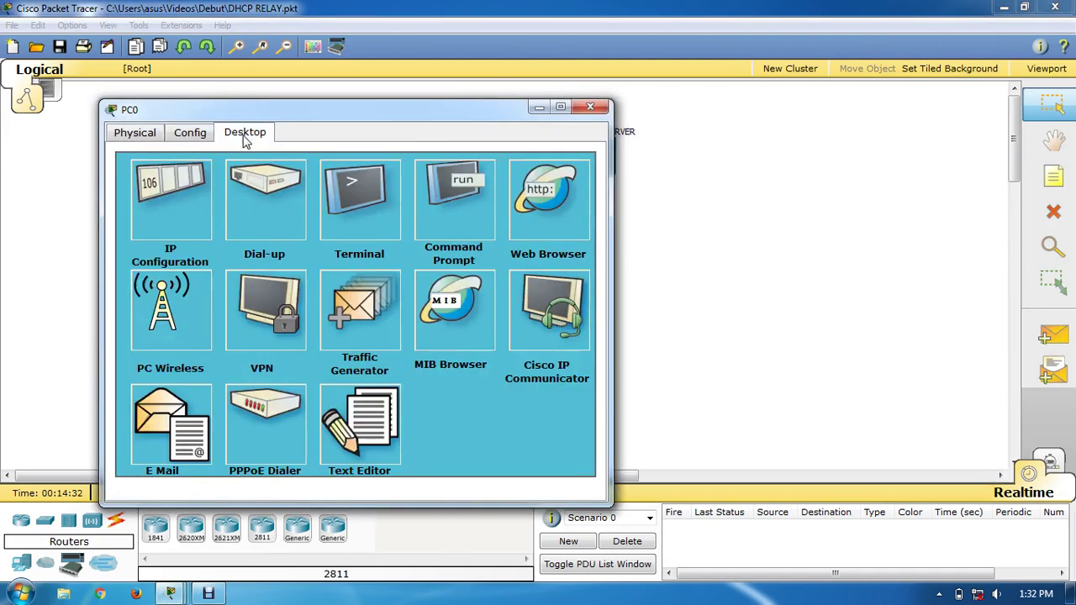
pyautogui.click(156, 210)
pyautogui.click(172, 210)
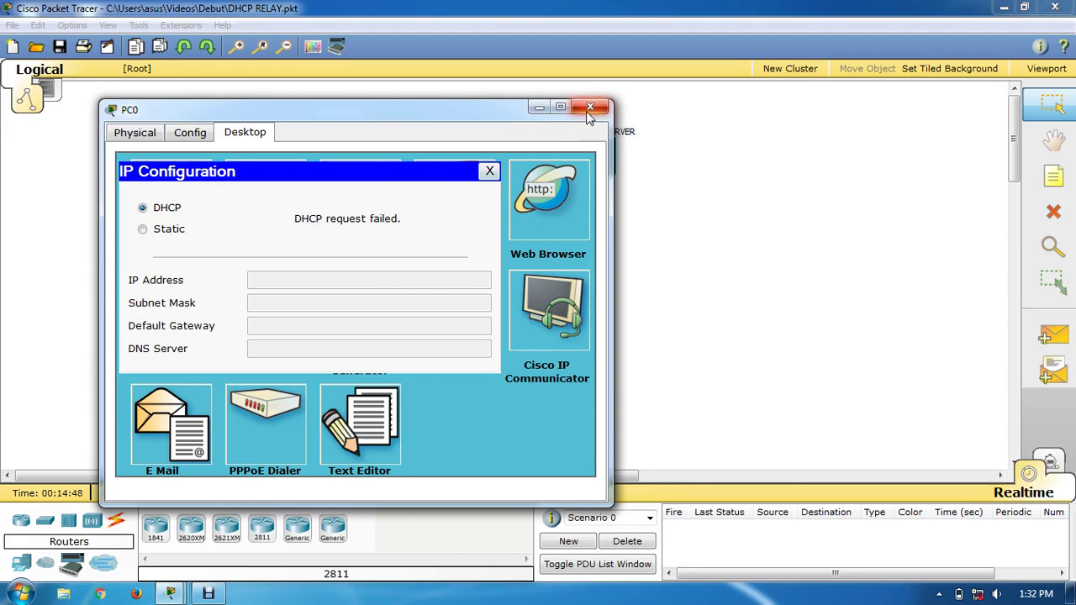
pyautogui.click(589, 115)
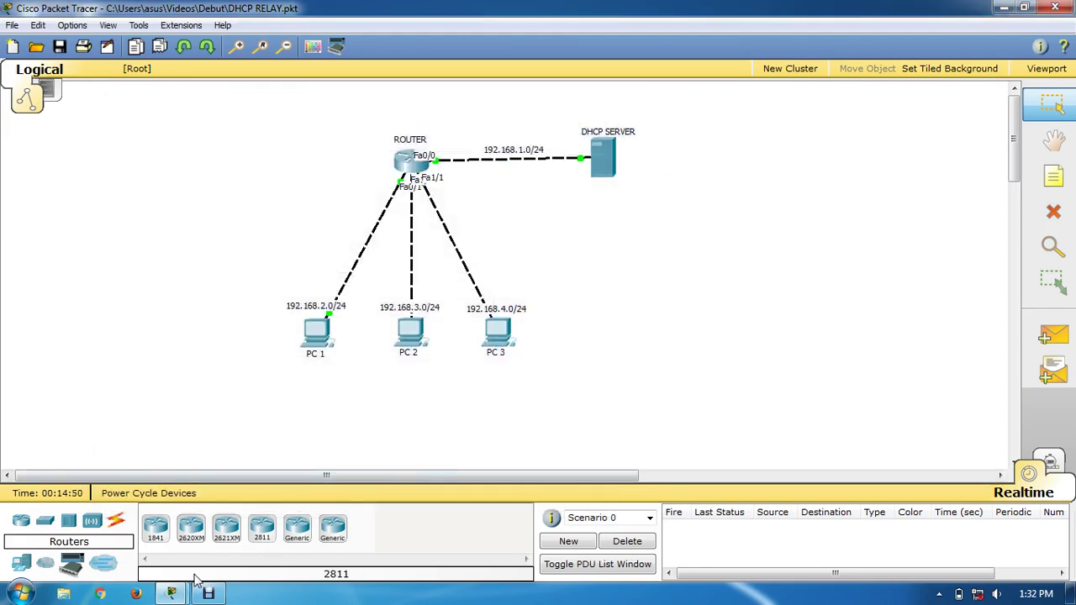
# Return to the router's command line and start OSPF routing process 1.
pyautogui.click(171, 593)
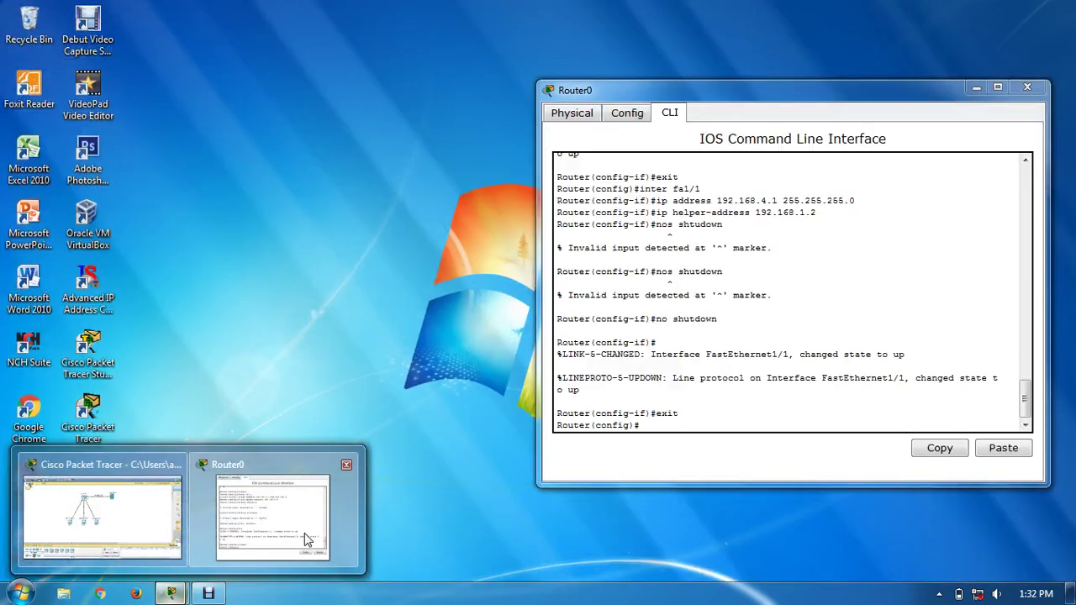
pyautogui.click(307, 537)
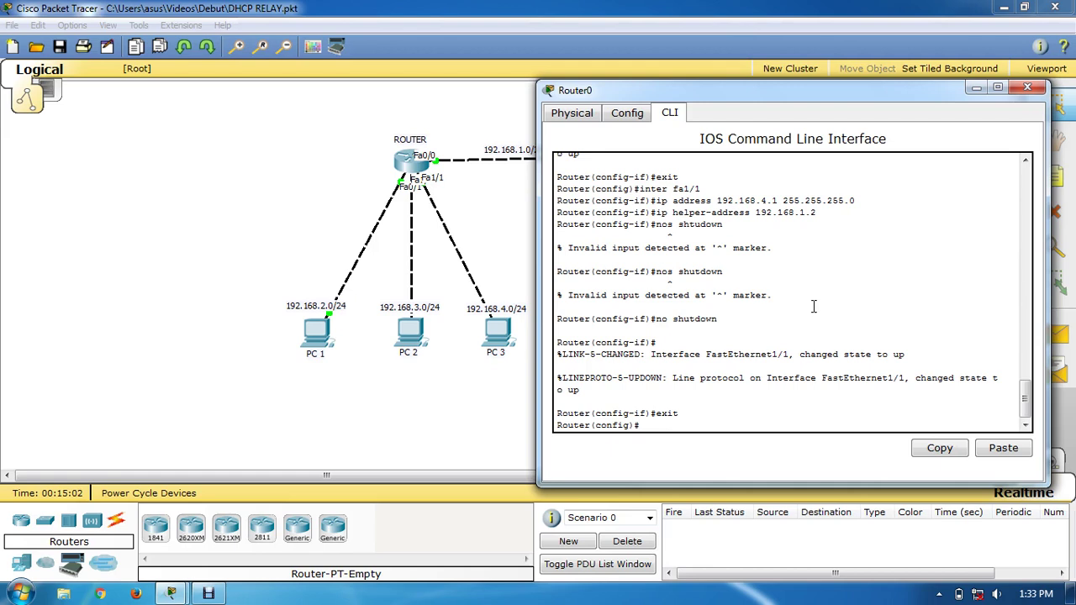
pyautogui.write('router ospf 1')
pyautogui.press('Return')
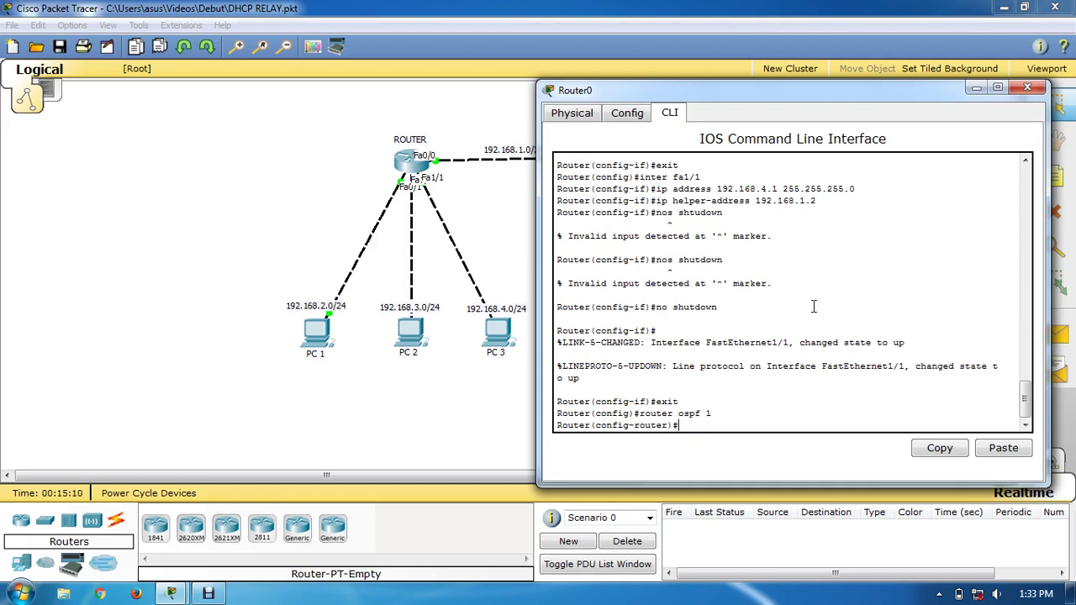
# Add network 192.168.1.0 with wildcard mask 0.0.0.255 to OSPF area 0.
pyautogui.write('network 192.168.1.0 255.255.')
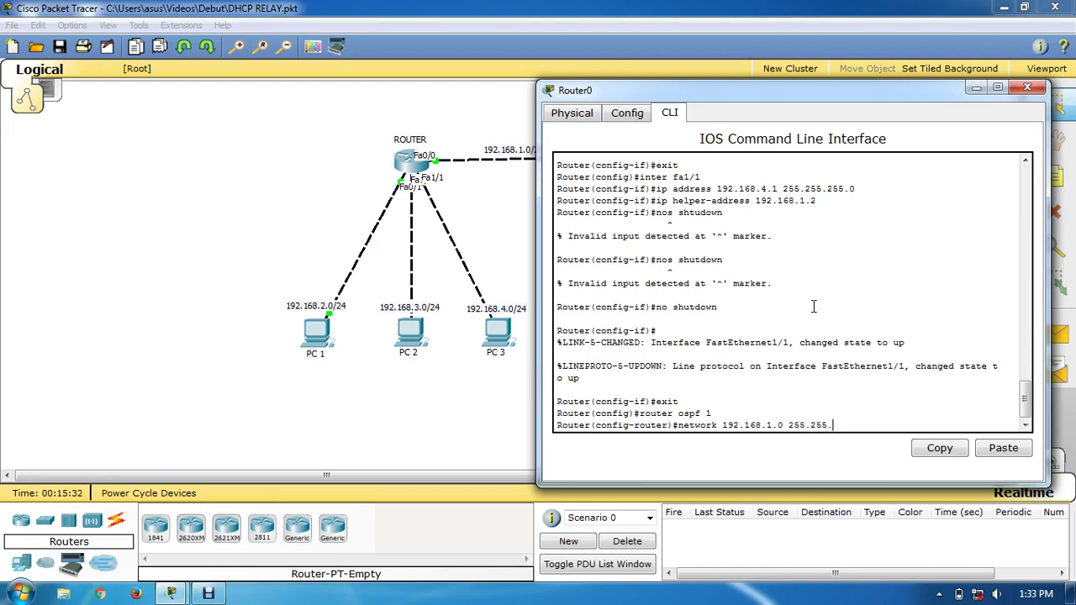
pyautogui.write('255.0')
pyautogui.press('BackSpace')
pyautogui.press('BackSpace')
pyautogui.press('BackSpace')
pyautogui.press('BackSpace')
pyautogui.press('BackSpace')
pyautogui.press('BackSpace')
pyautogui.press('BackSpace')
pyautogui.press('BackSpace')
pyautogui.press('BackSpace')
pyautogui.press('BackSpace')
pyautogui.press('BackSpace')
pyautogui.press('BackSpace')
pyautogui.press('BackSpace')
pyautogui.write('0.0.0.255 area 0')
pyautogui.press('Return')
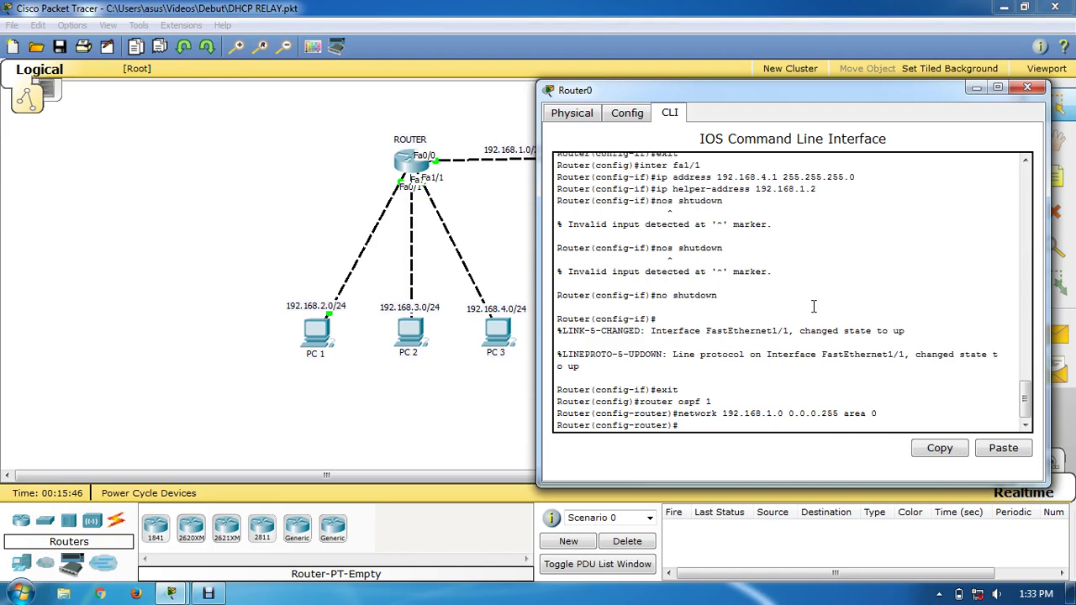
# Add networks 192.168.2.0 and 192.168.3.0, each with wildcard mask 0.0.0.255, to OSPF area 0.
pyautogui.write('network 192.168.2.0 0.0.0.255 a')
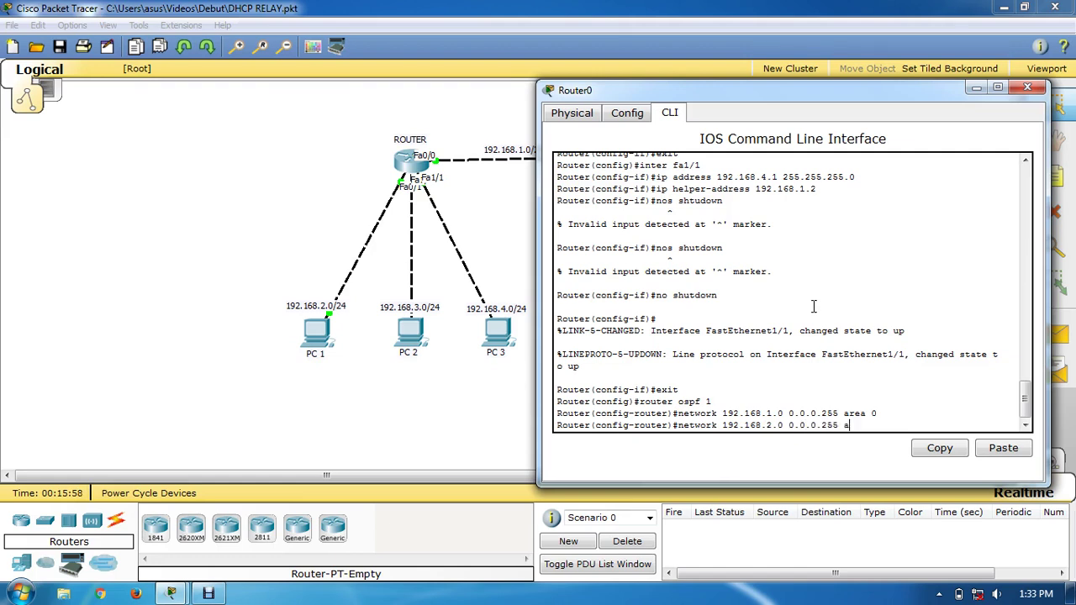
pyautogui.write('rea 0')
pyautogui.press('Return')
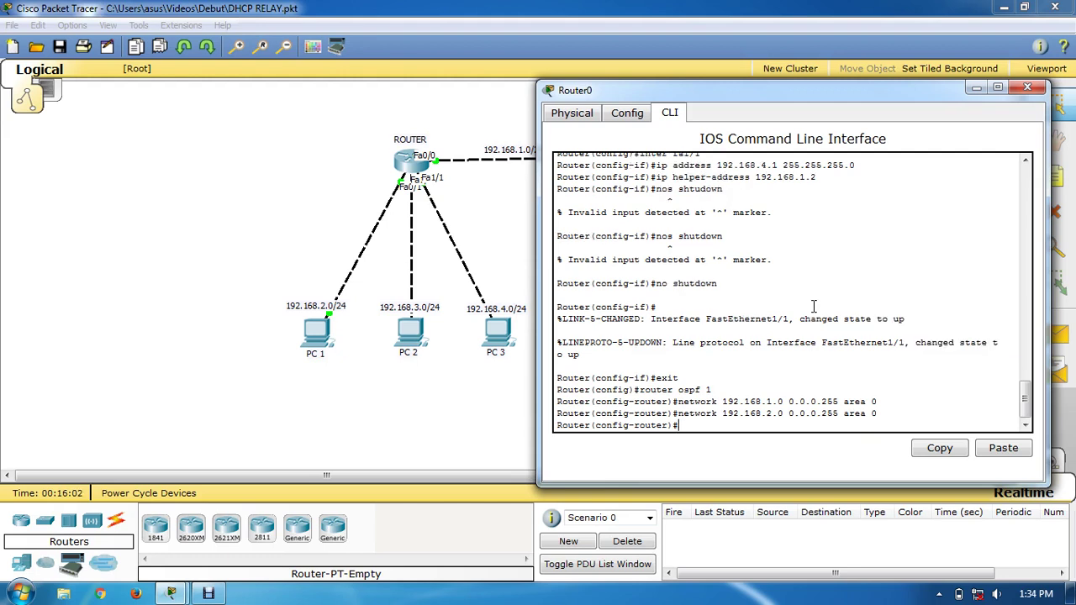
pyautogui.write('network 192.168.3.0 0.0.0.255')
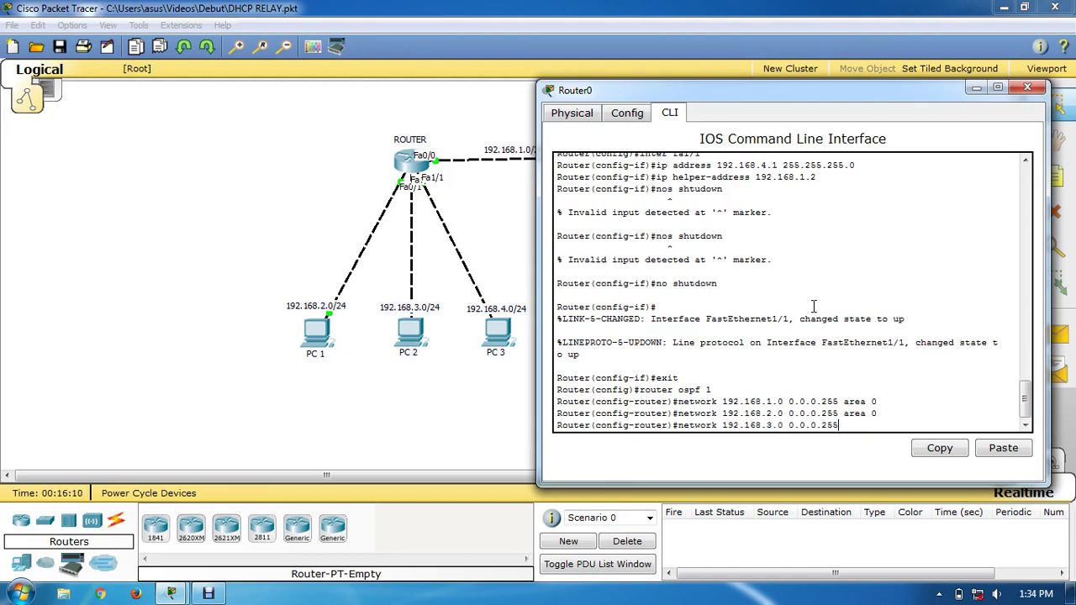
pyautogui.write(' area 0')
pyautogui.press('Return')
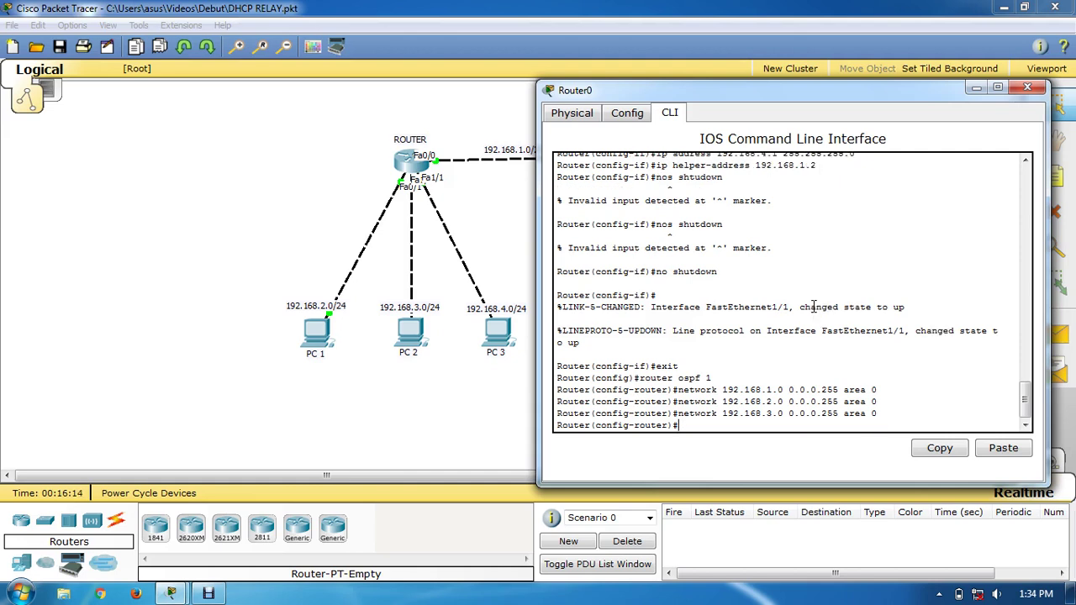
# Add network 192.168.4.0 with wildcard mask 0.0.0.255 to OSPF area 0.
pyautogui.press('Up')
pyautogui.press('Left')
pyautogui.press('Left')
pyautogui.press('Left')
pyautogui.press('Left')
pyautogui.press('Left')
pyautogui.press('Left')
pyautogui.press('Left')
pyautogui.press('Left')
pyautogui.press('Left')
pyautogui.press('Left')
pyautogui.press('Left')
pyautogui.press('Left')
pyautogui.press('Left')
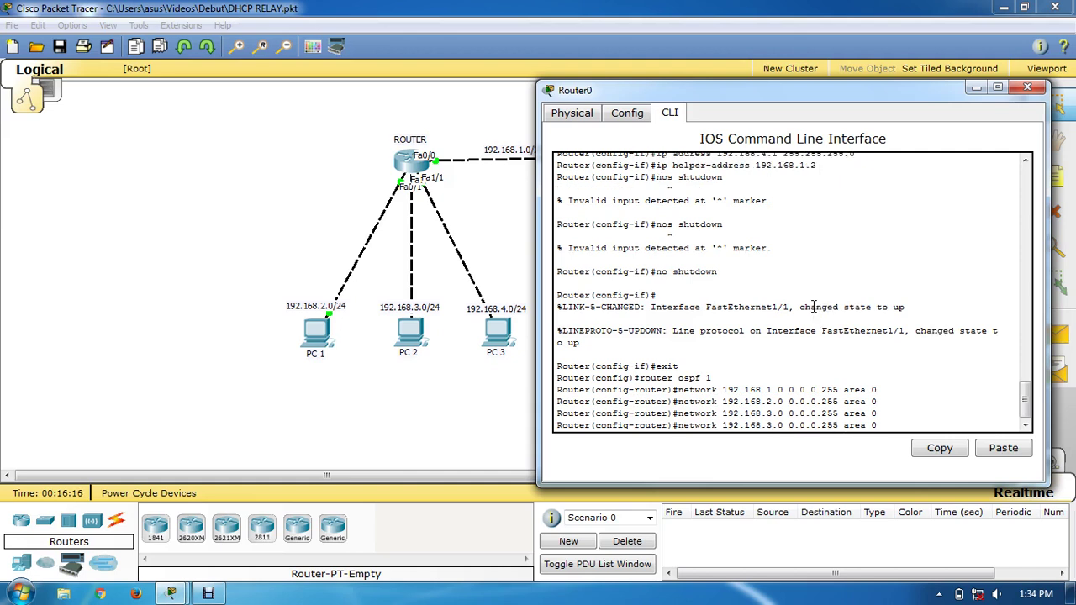
pyautogui.press('BackSpace')
pyautogui.write('4\\')
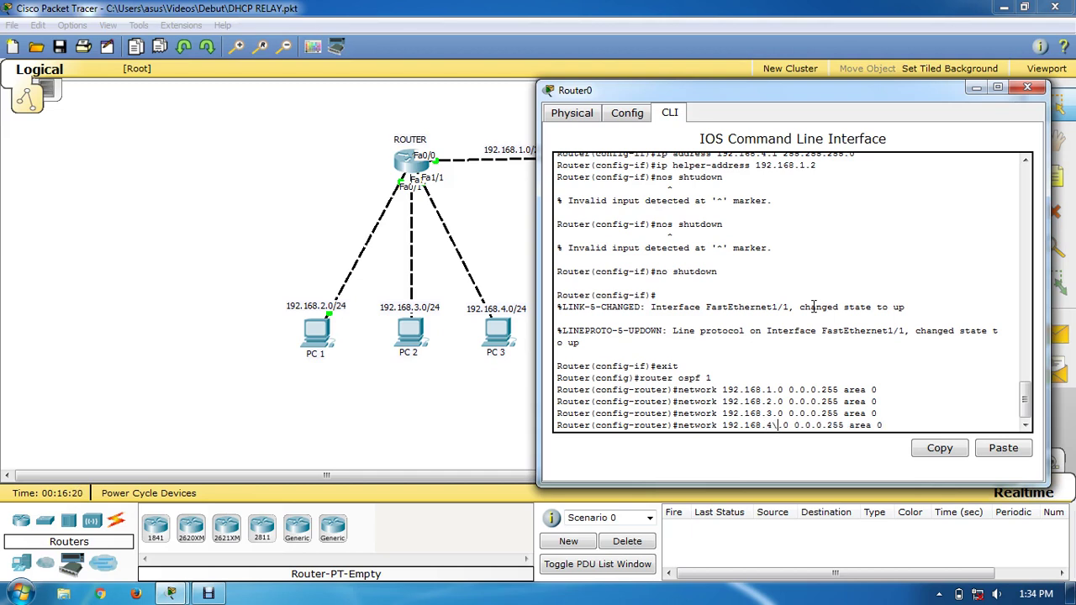
pyautogui.press('BackSpace')
pyautogui.press('Return')
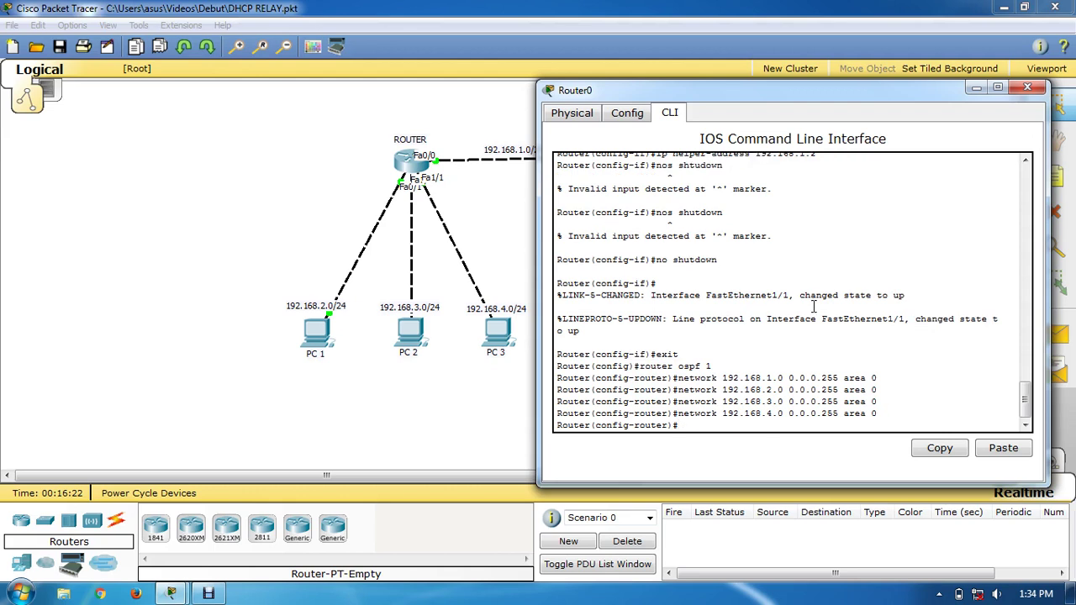
# Exit the router's OSPF configuration mode and request an IP address by DHCP on PC 1.
pyautogui.write('exit')
pyautogui.press('Return')
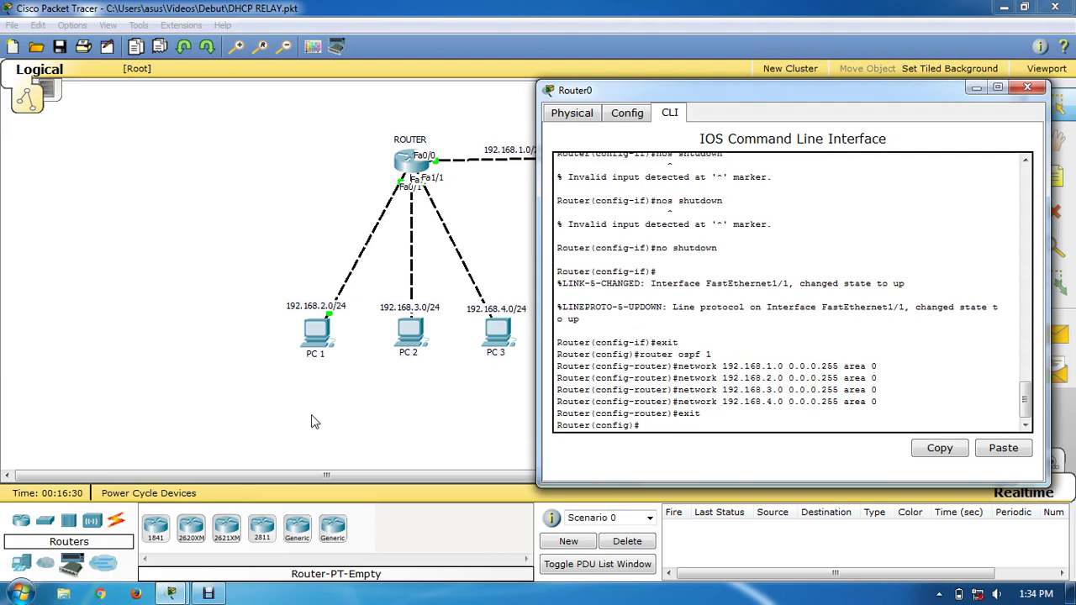
pyautogui.click(318, 340)
pyautogui.click(318, 340)
pyautogui.click(235, 230)
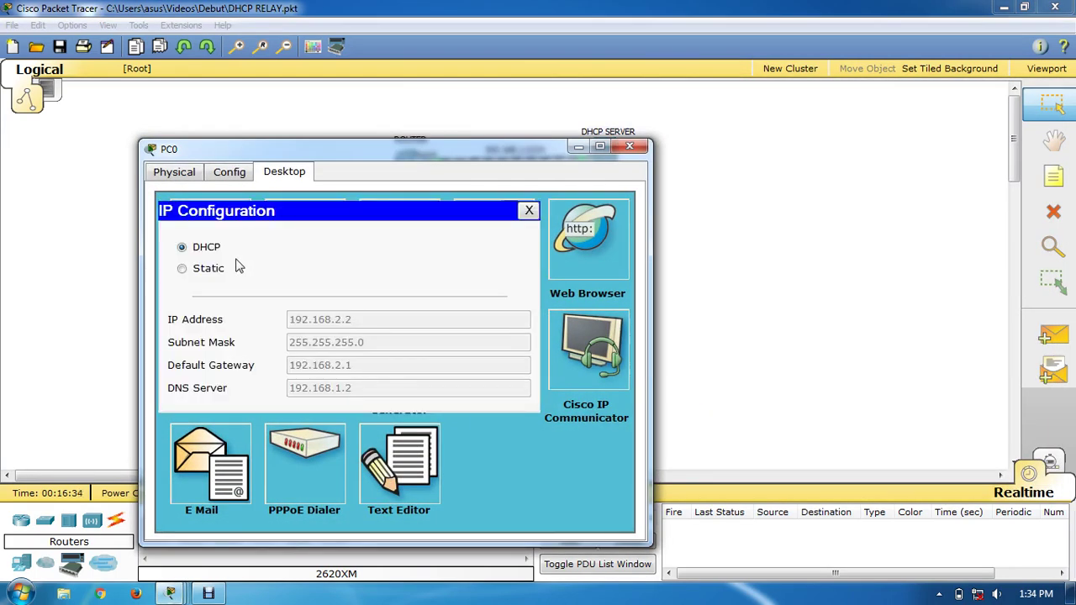
pyautogui.click(208, 249)
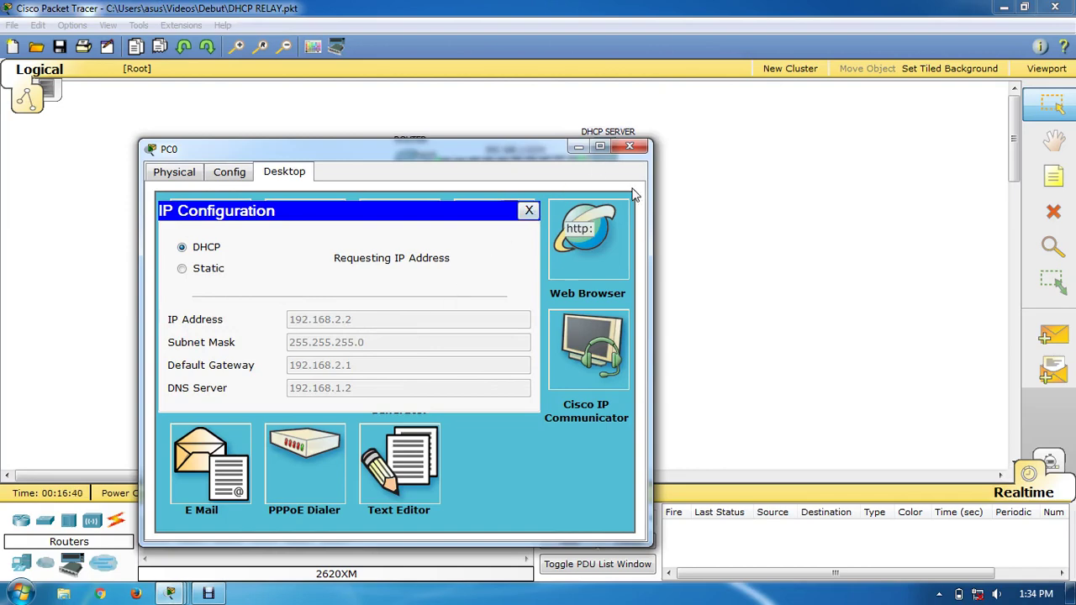
pyautogui.click(642, 148)
# Switch PC 2's IP configuration from static to DHCP so it requests an address, and close its window.
pyautogui.click(312, 328)
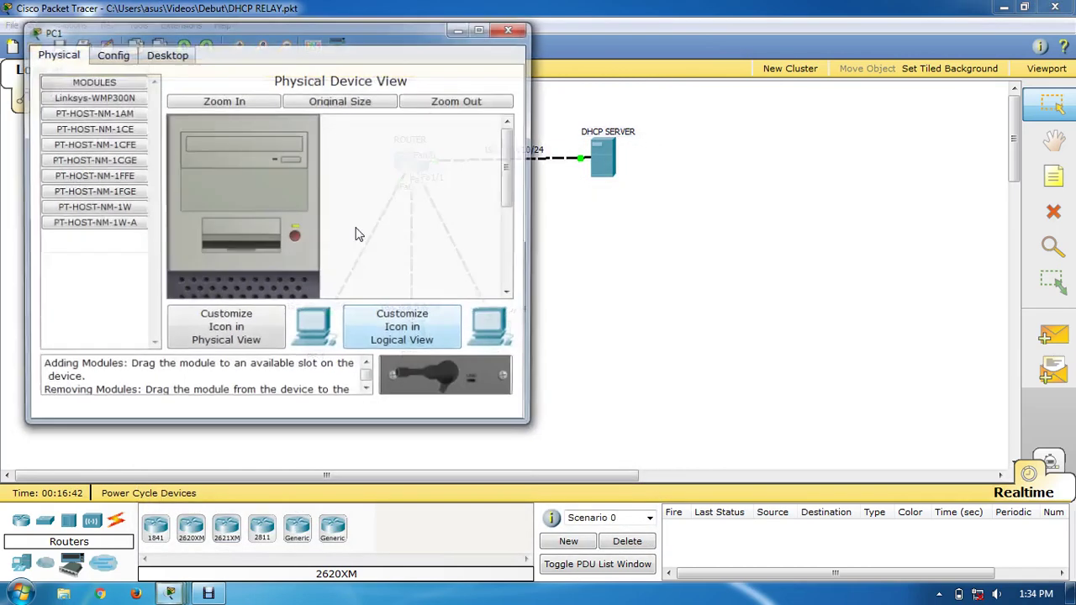
pyautogui.click(161, 55)
pyautogui.click(110, 131)
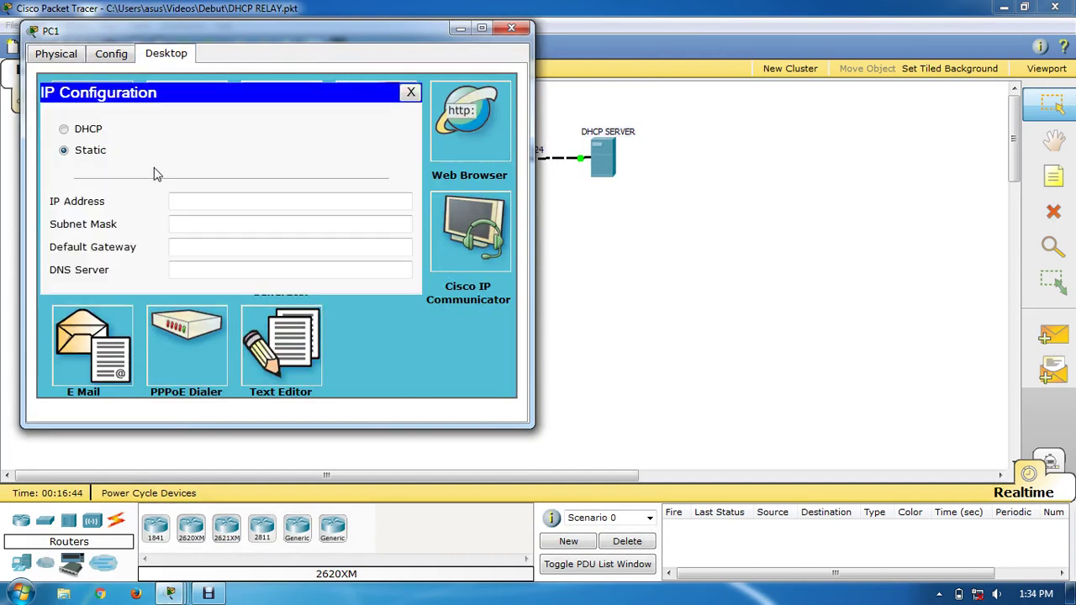
pyautogui.click(89, 131)
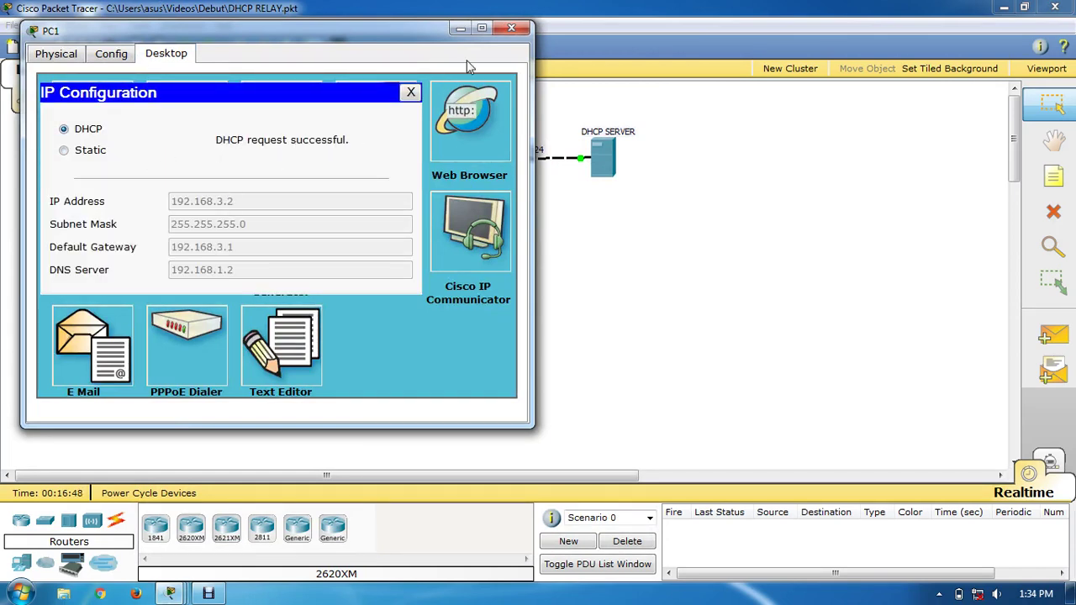
pyautogui.click(510, 31)
# Set PC 3's IP configuration to DHCP so it requests an address, and close its window.
pyautogui.click(411, 332)
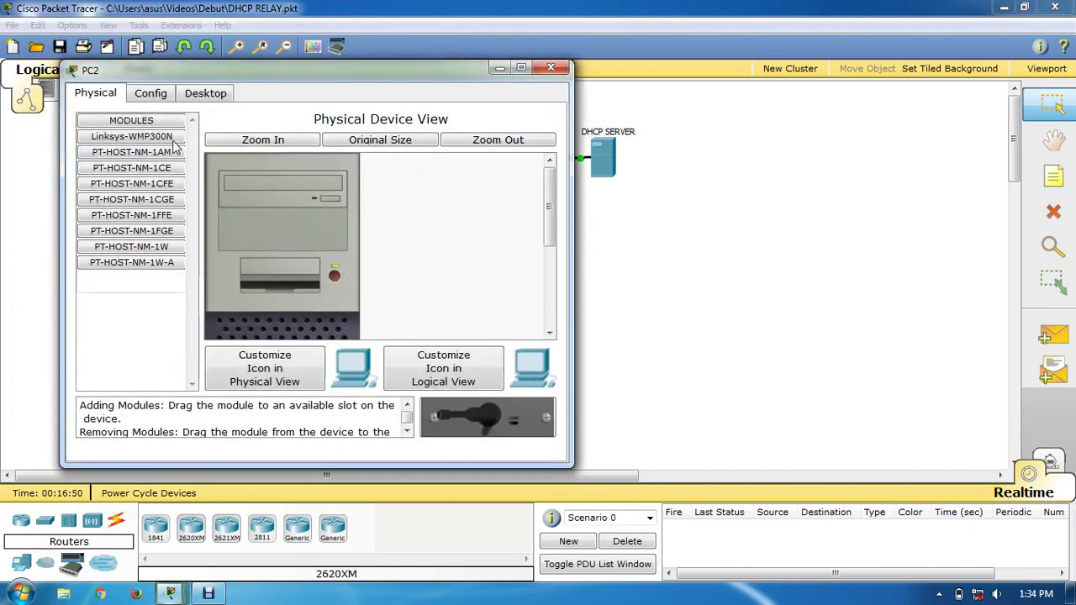
pyautogui.click(205, 93)
pyautogui.click(147, 168)
pyautogui.click(128, 169)
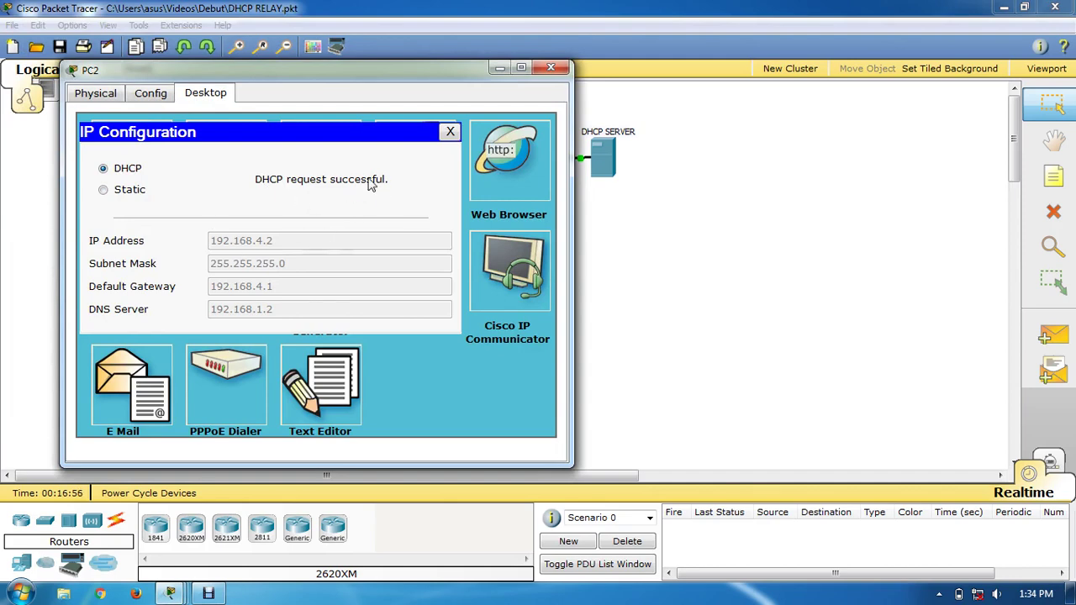
pyautogui.click(550, 67)
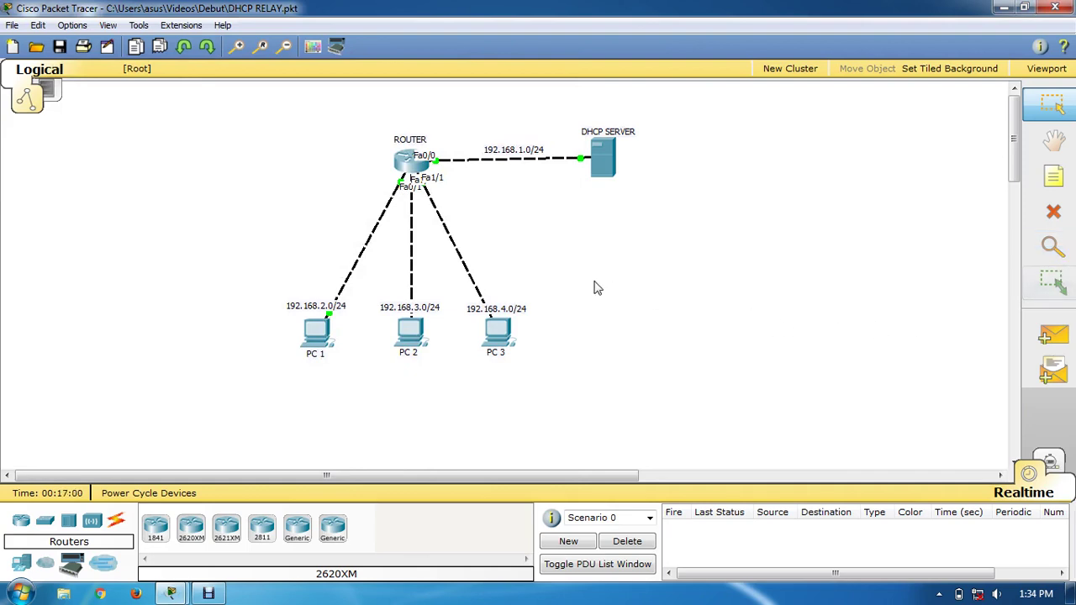
# Try a simple PDU from PC 1 to PC 2 and delete Scenario 0 with that test.
pyautogui.click(1053, 335)
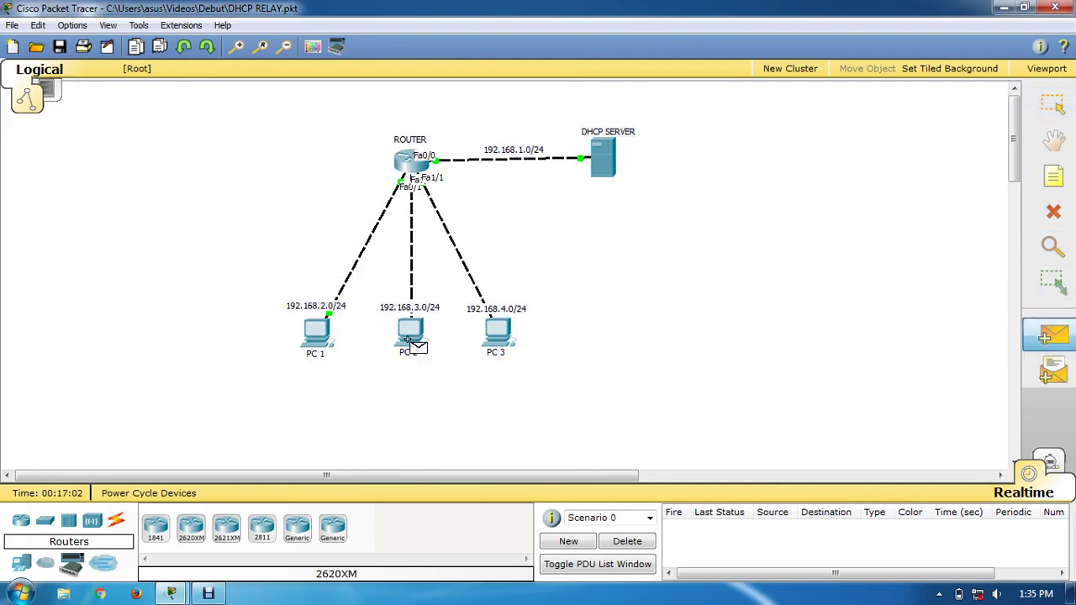
pyautogui.click(320, 331)
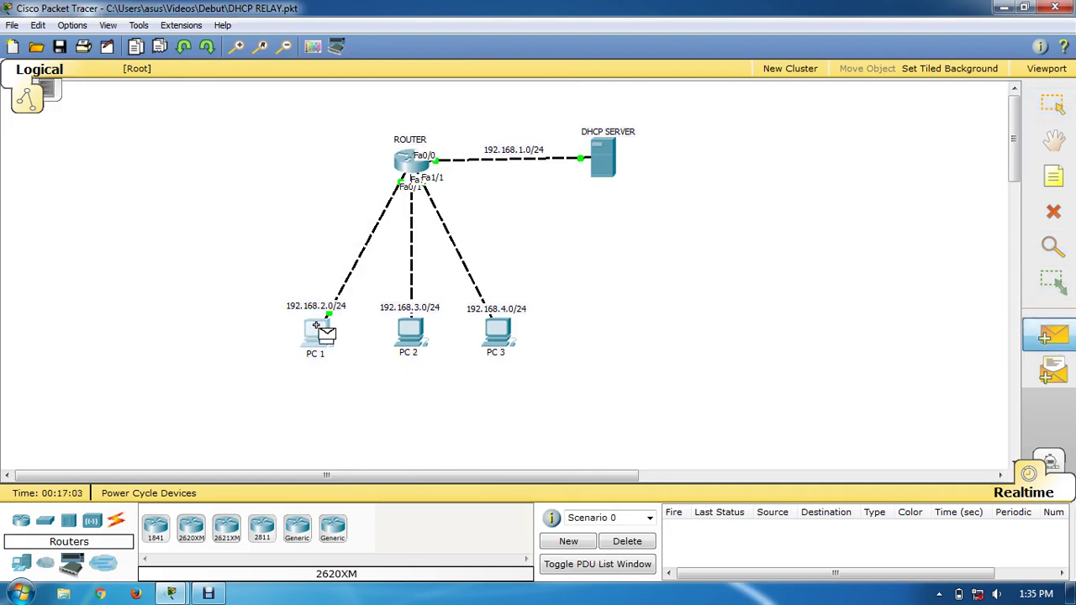
pyautogui.click(406, 337)
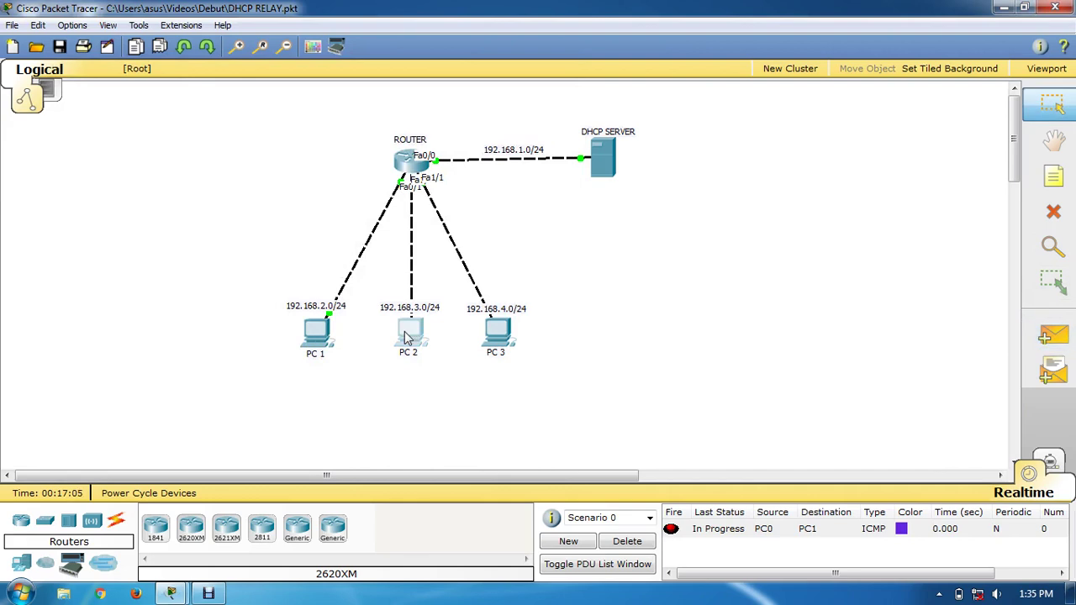
pyautogui.click(627, 541)
# Send a fresh simple PDU from PC 1 to PC 2 and check its status in the PDU list.
pyautogui.click(1072, 336)
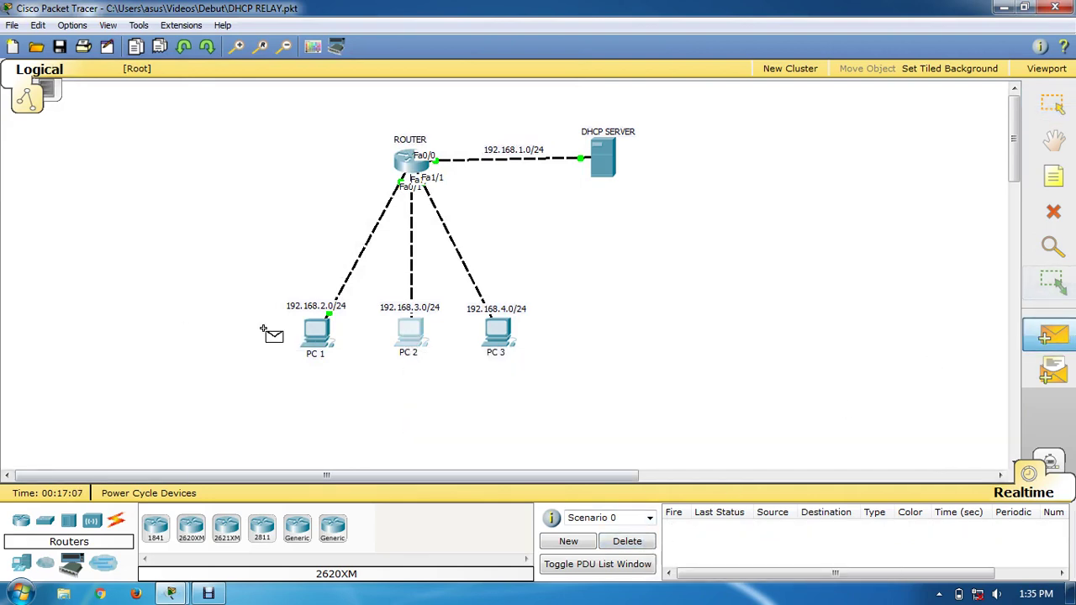
pyautogui.click(317, 332)
pyautogui.click(403, 336)
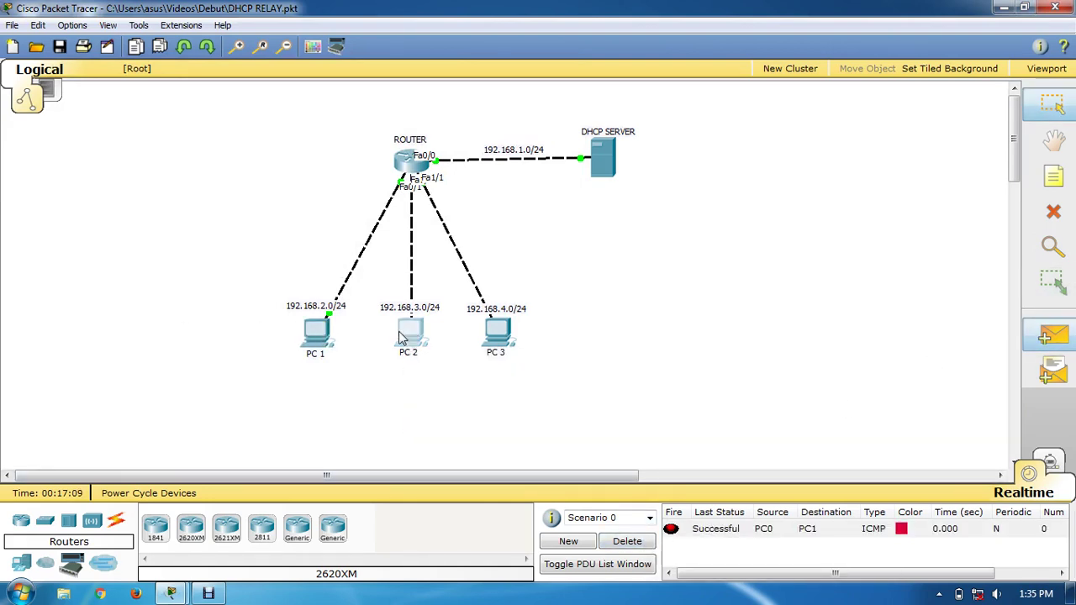
pyautogui.click(713, 533)
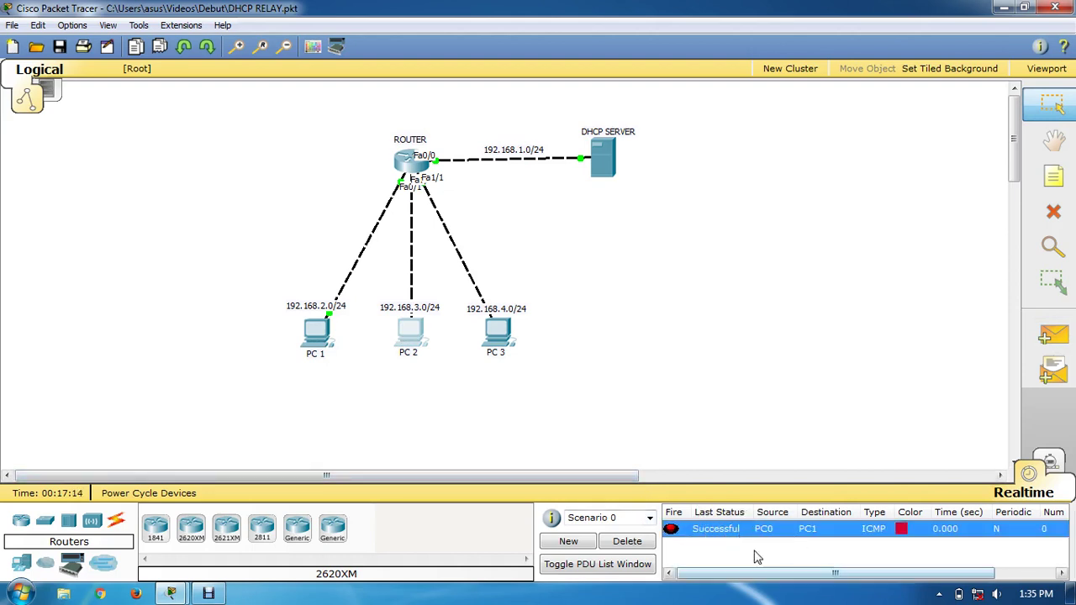
pyautogui.click(607, 342)
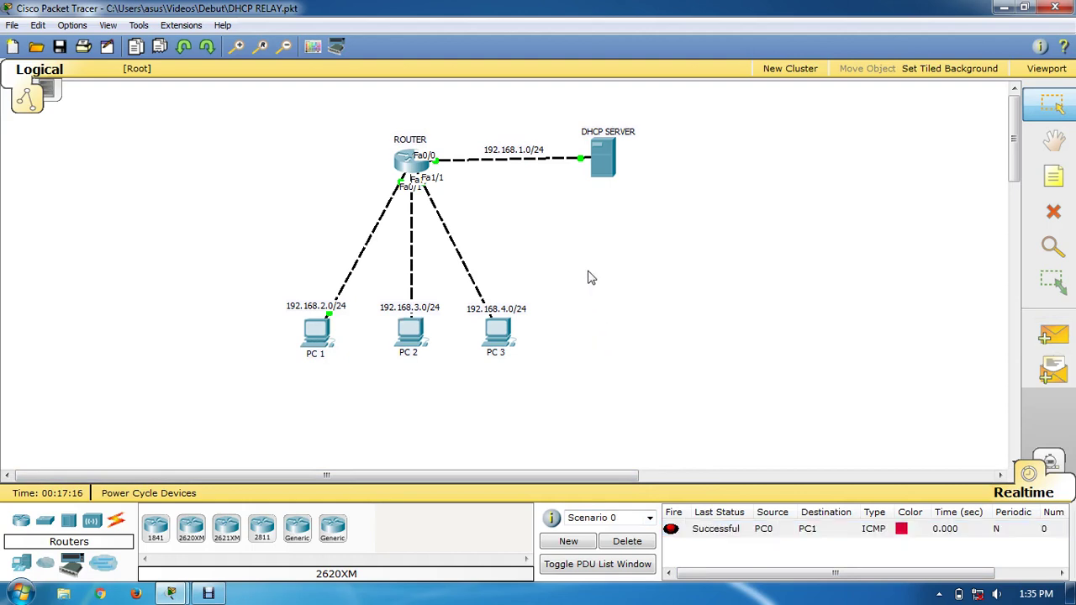